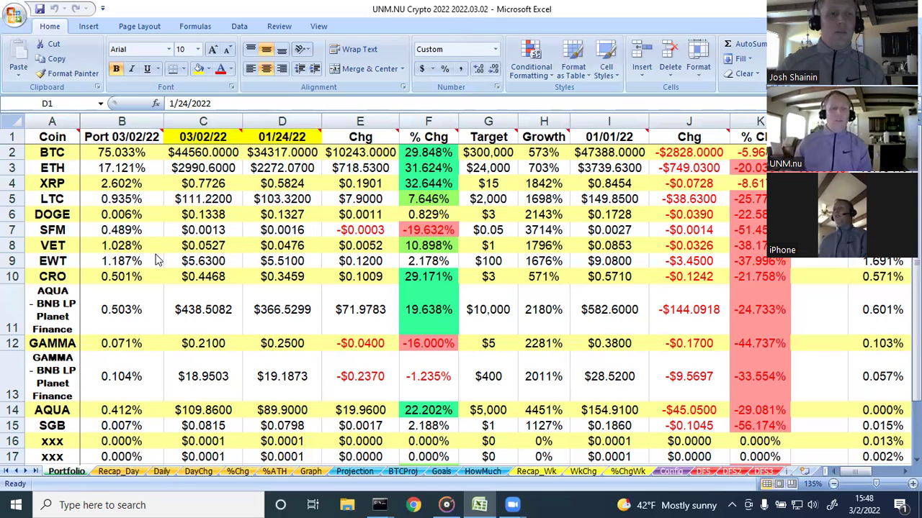
Step: On the Recap_Day sheet, insert an empty column directly after the day 28 column
left_click(118, 472)
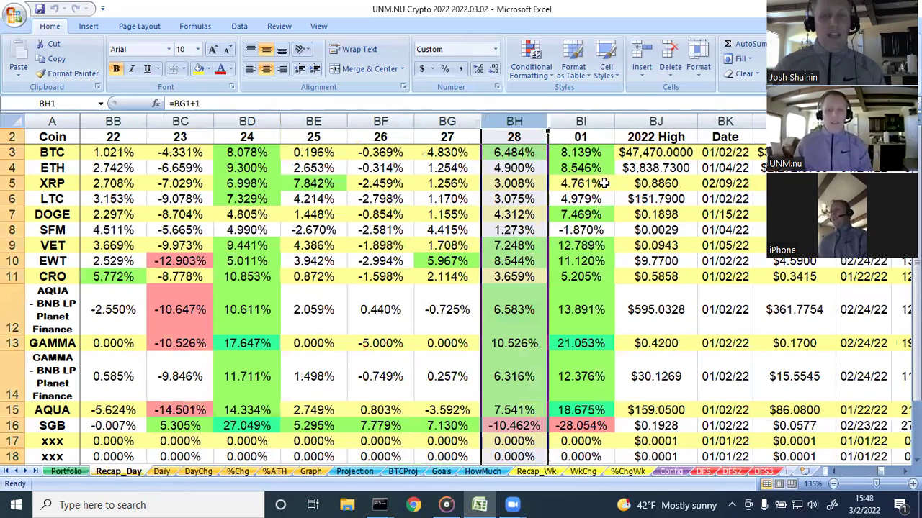
left_click(580, 120)
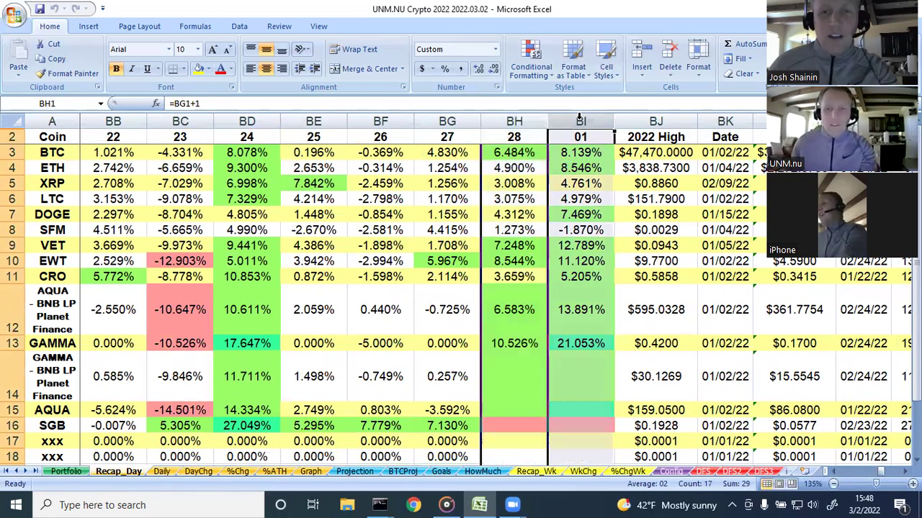
right_click(580, 120)
left_click(488, 190)
key("Left")
key("Down")
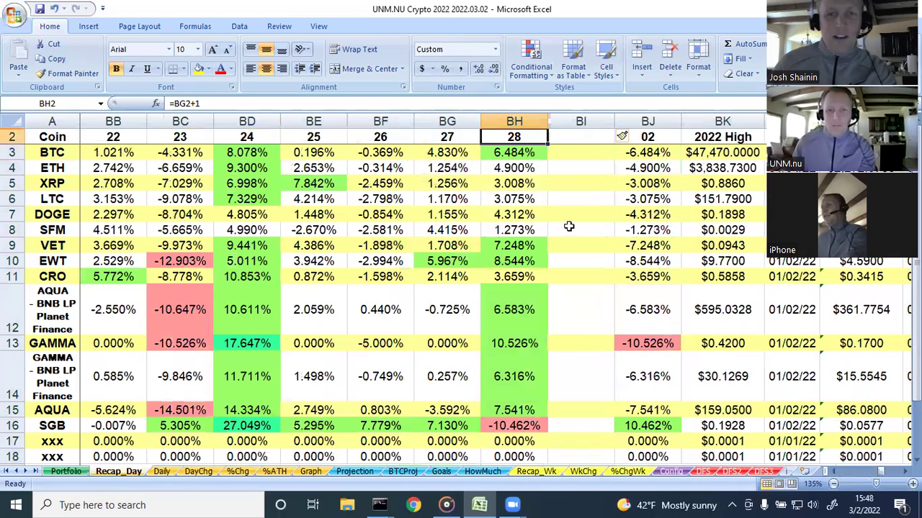
Step: Copy the whole day 28 column BH into the empty column BI
left_click(520, 120)
right_click(520, 119)
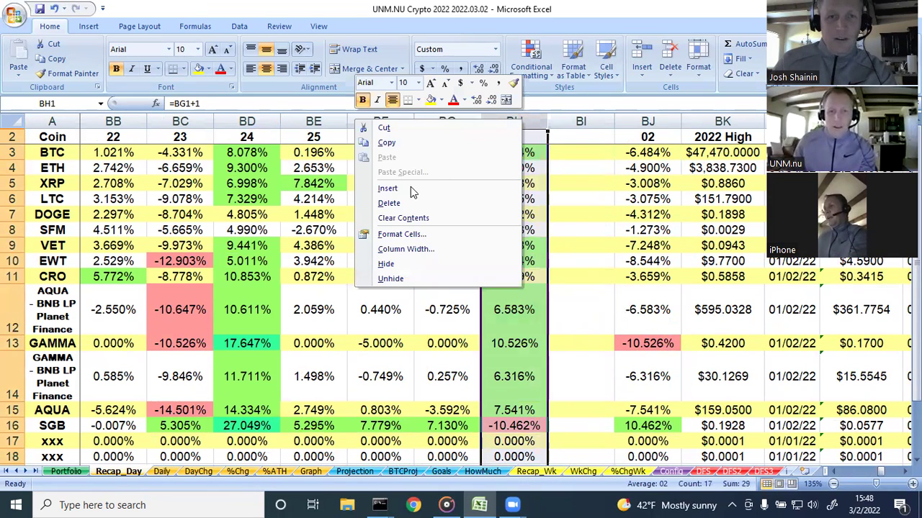
left_click(387, 143)
right_click(587, 120)
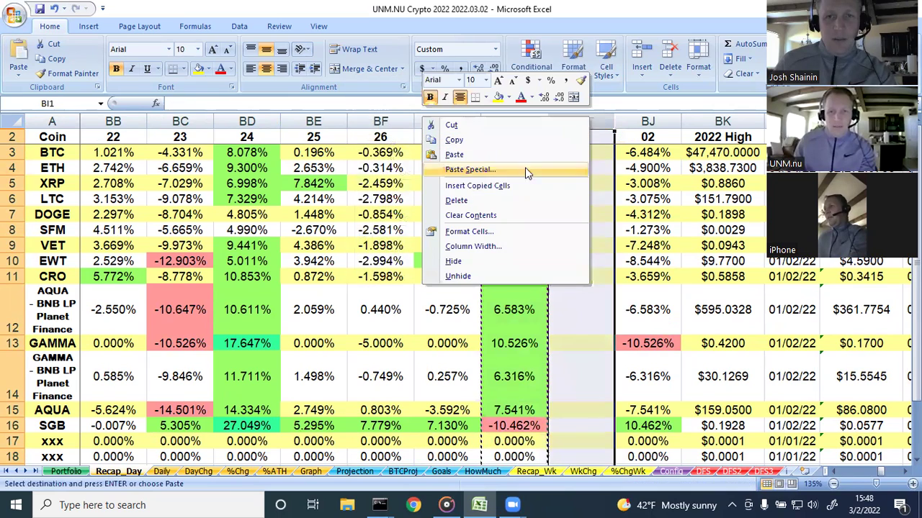
left_click(455, 154)
Step: Replace the day header formula in cell BI2 with =1
left_click(569, 137)
double_click(569, 136)
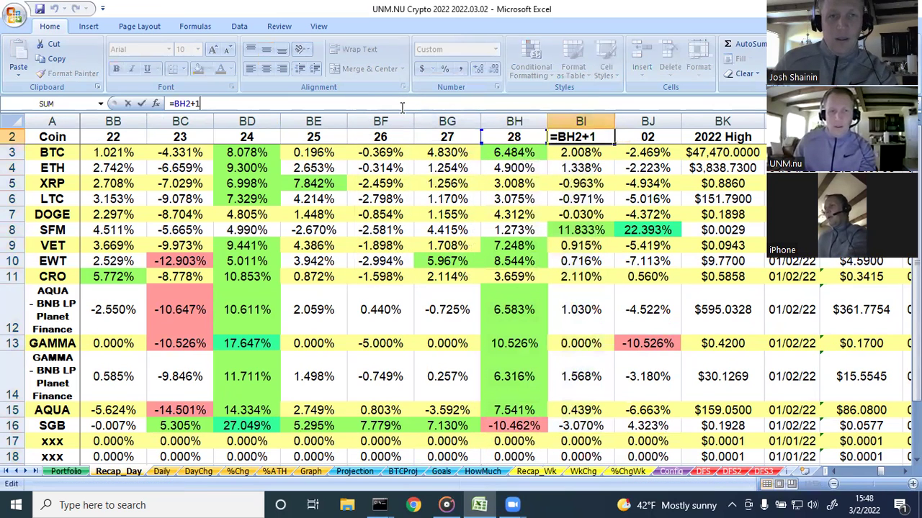
key("shift+Left")
key("shift+Left")
key("shift+Left")
key("shift+Left")
key("shift+Left")
type("1")
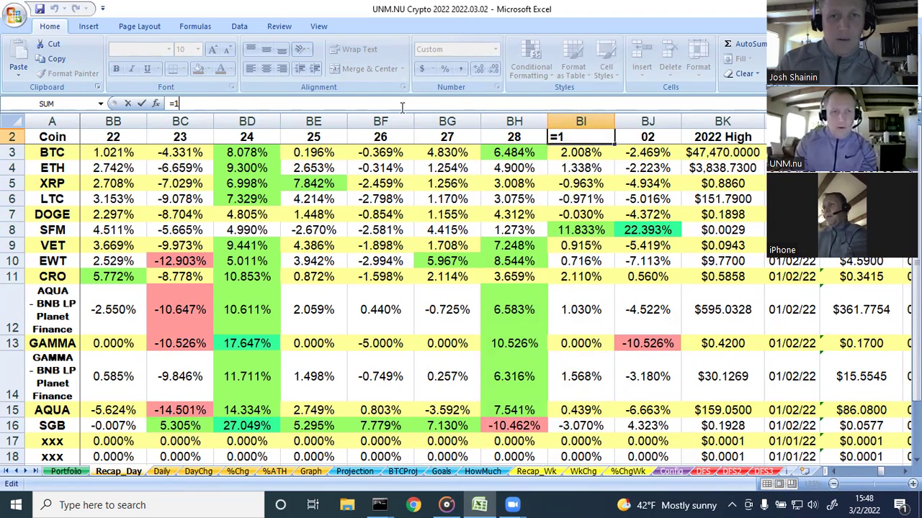
key("Return")
key("Up")
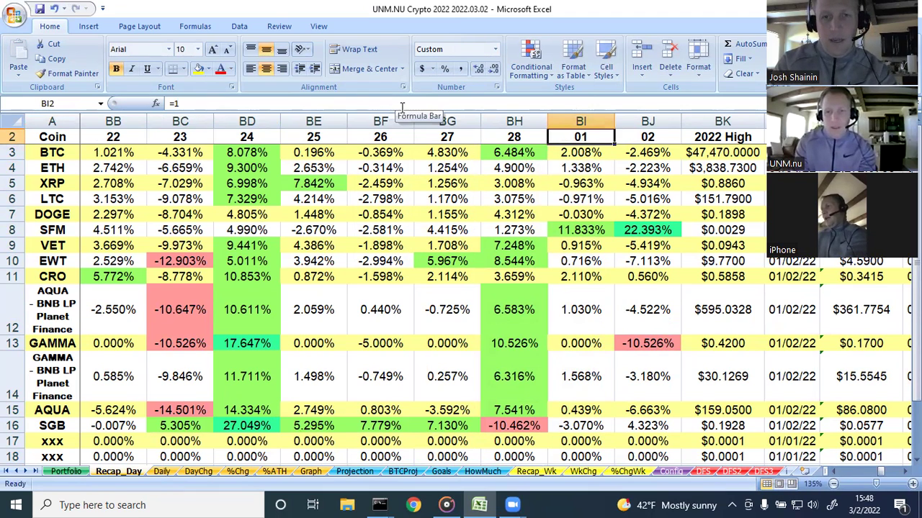
Step: Review the new column BI and the 2022 high and low price columns on Recap_Day
key("Down")
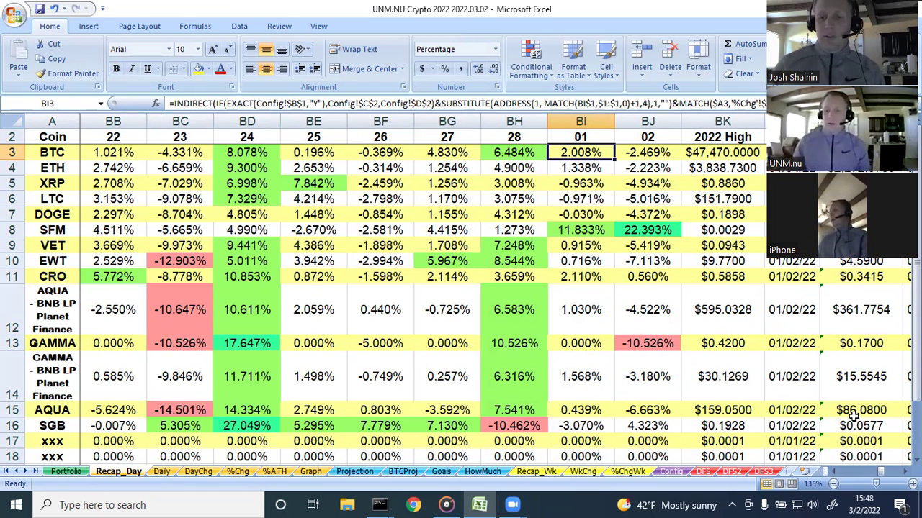
scroll(854, 417, "right", 1)
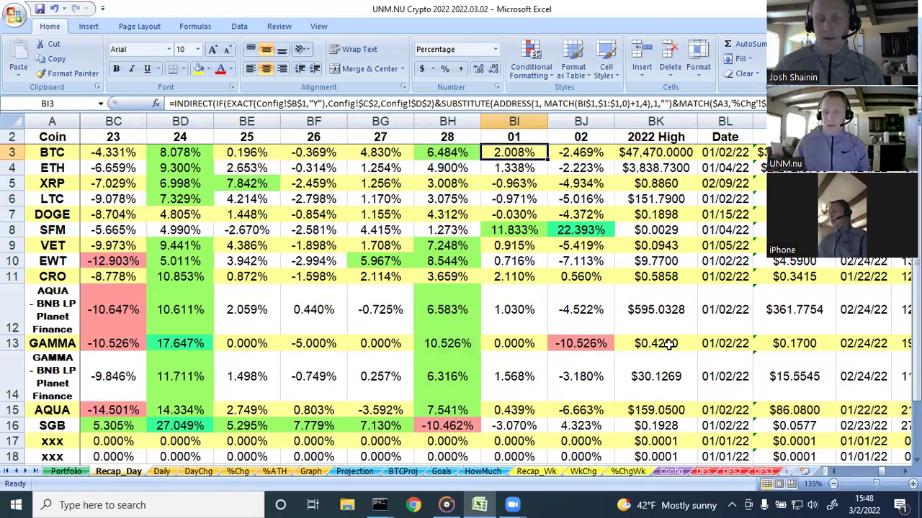
left_click(654, 121)
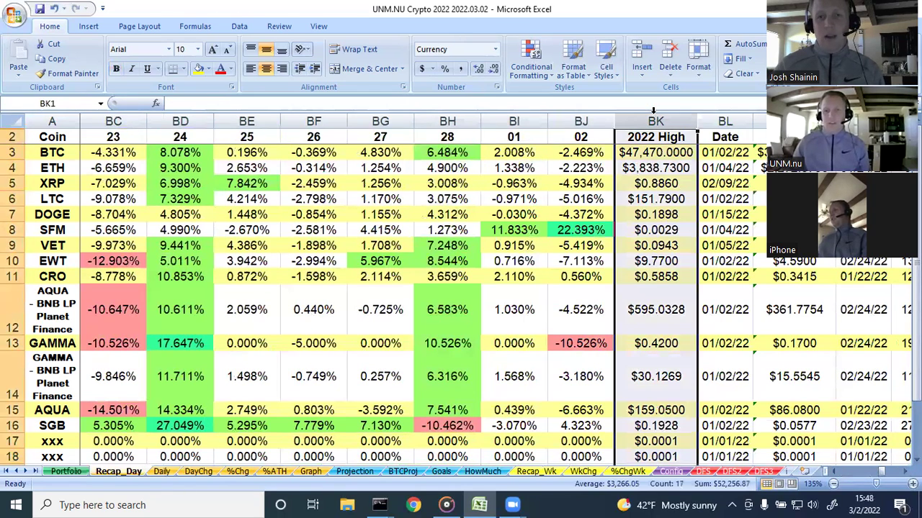
left_click(760, 121)
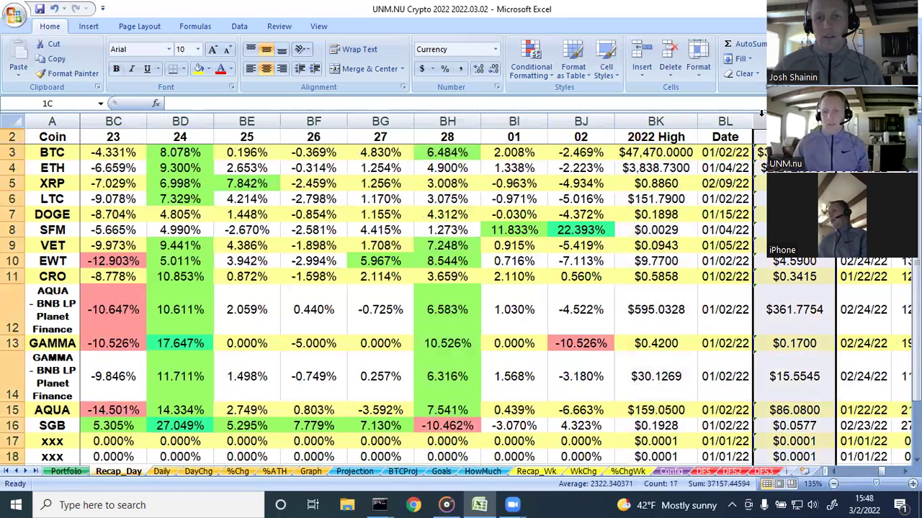
left_click(497, 120)
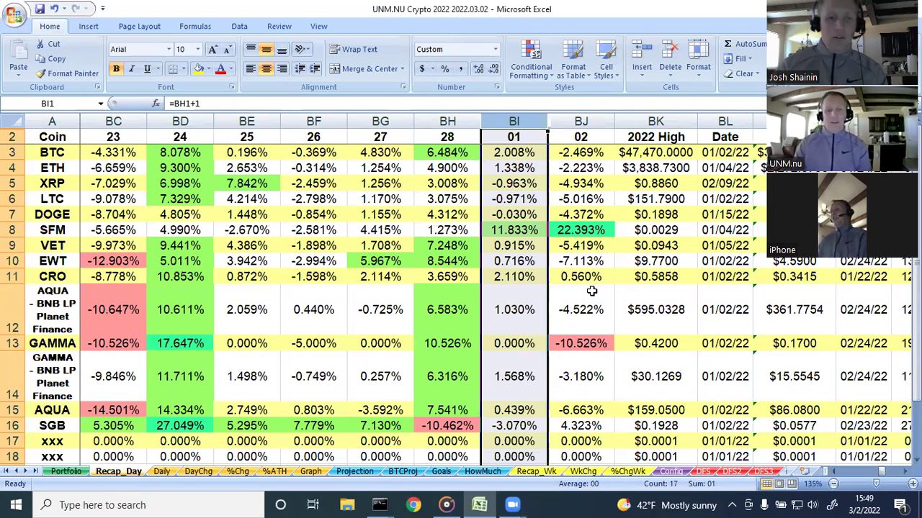
Step: Look through the Daily, DayChg, %Chg, %ATH, Graph and Projection sheets
left_click(161, 471)
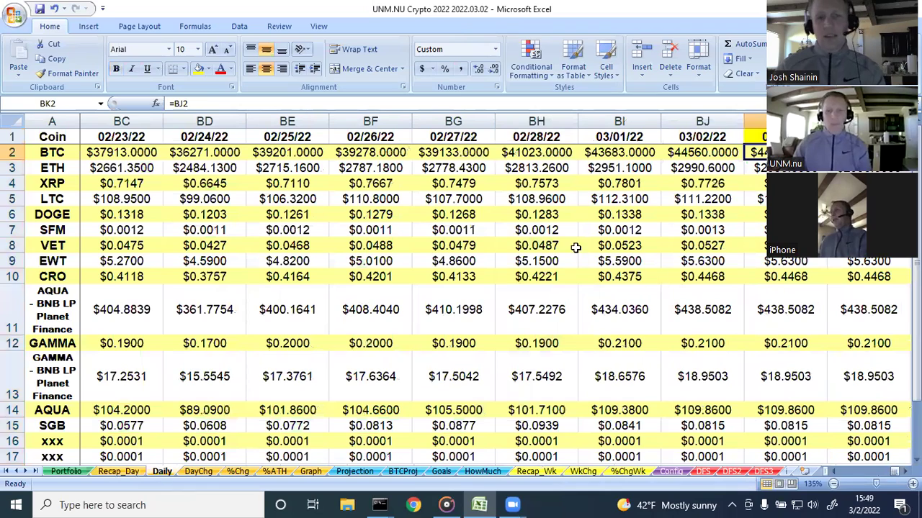
left_click(198, 472)
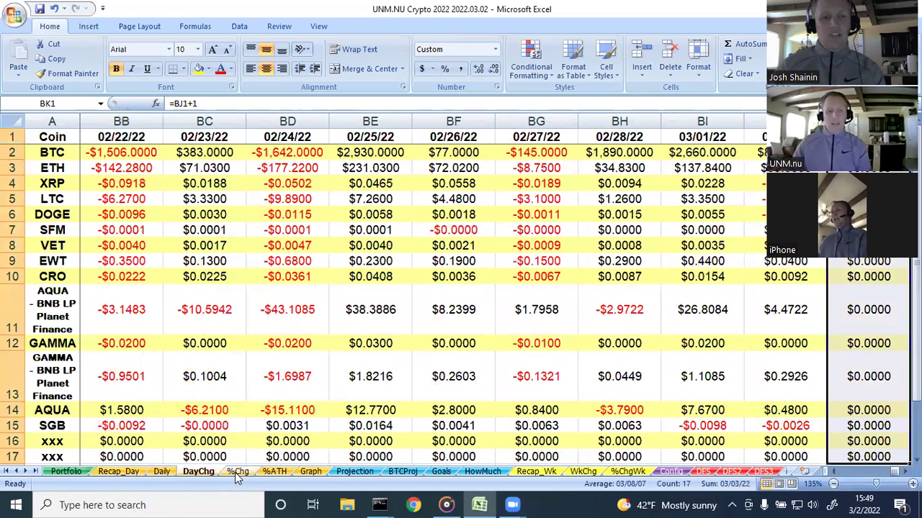
left_click(238, 472)
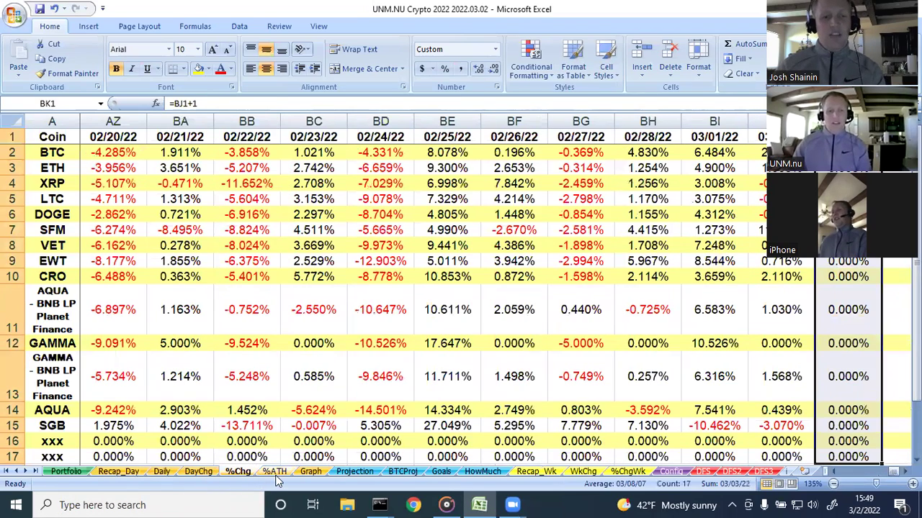
left_click(274, 472)
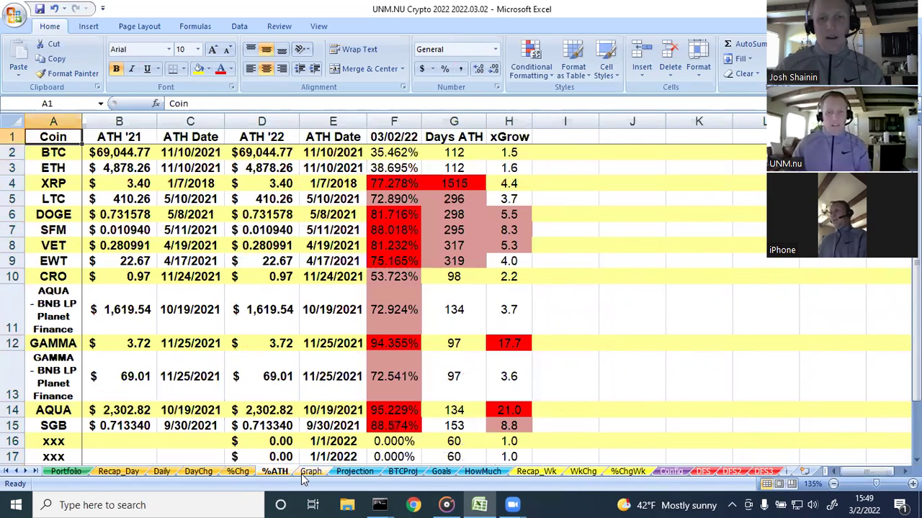
left_click(302, 473)
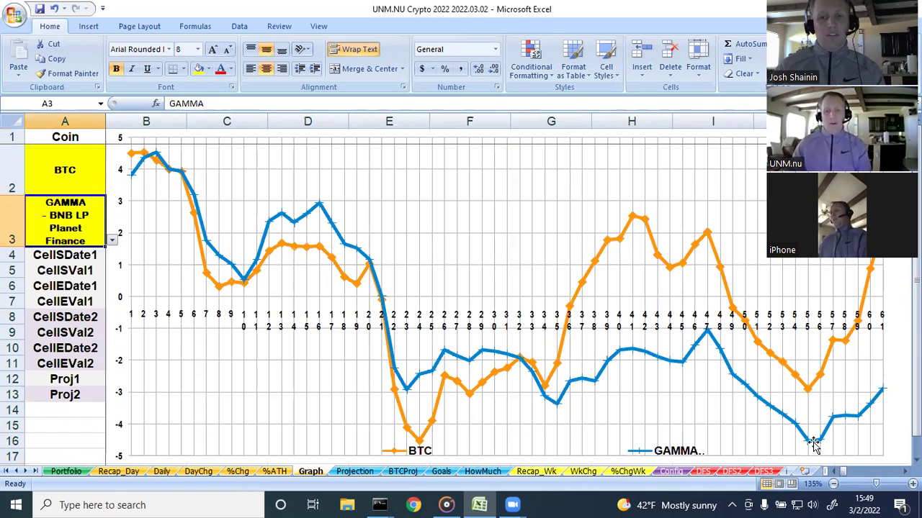
left_click(366, 473)
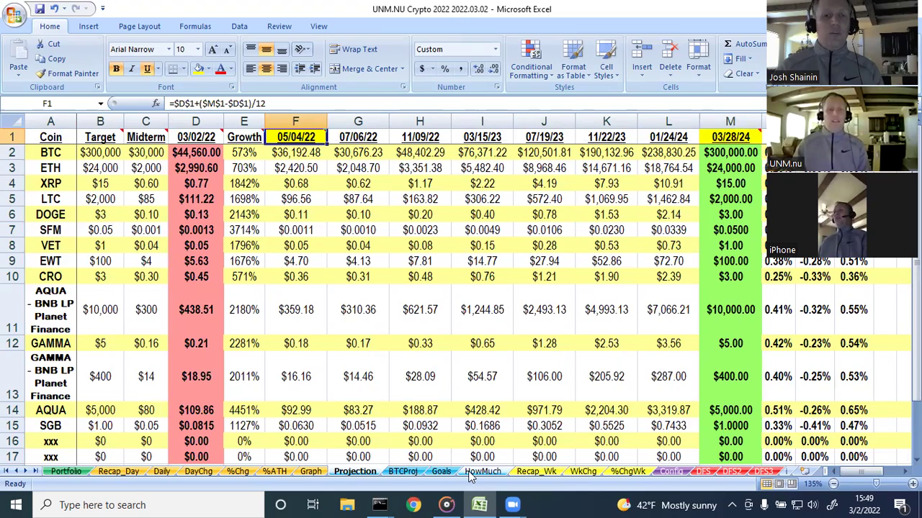
Step: Look through the weekly change, Config and DFS sheets, and read the BTC up, neutral and down scenarios dated 3/1/2022
left_click(537, 472)
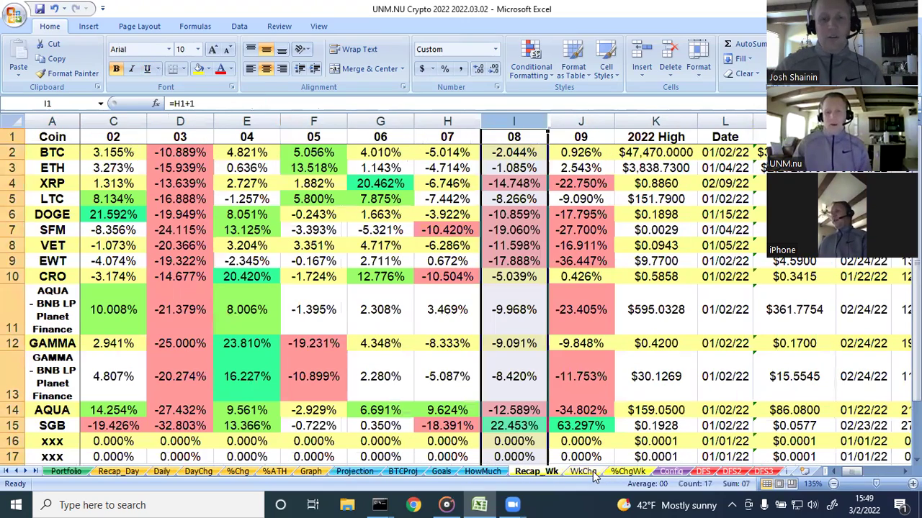
left_click(584, 472)
left_click(628, 473)
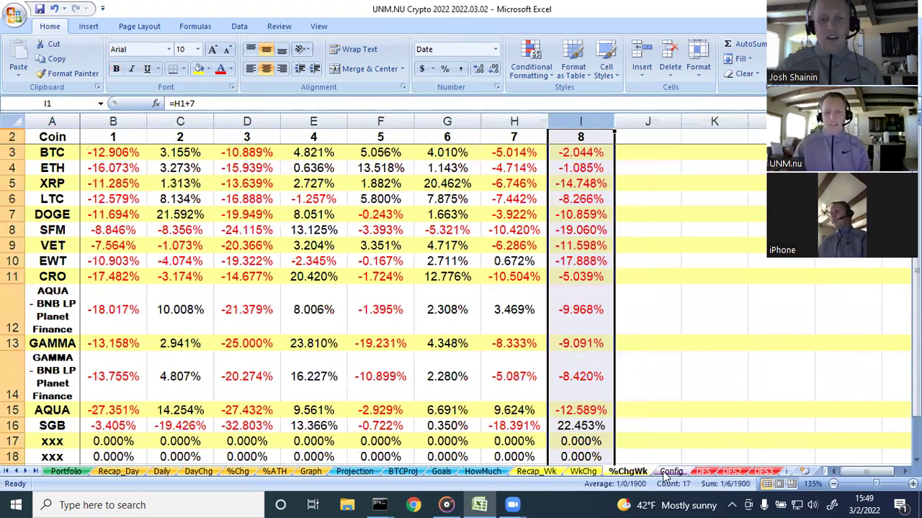
left_click(671, 472)
left_click(702, 472)
left_click(731, 472)
left_click(763, 471)
left_click(66, 472)
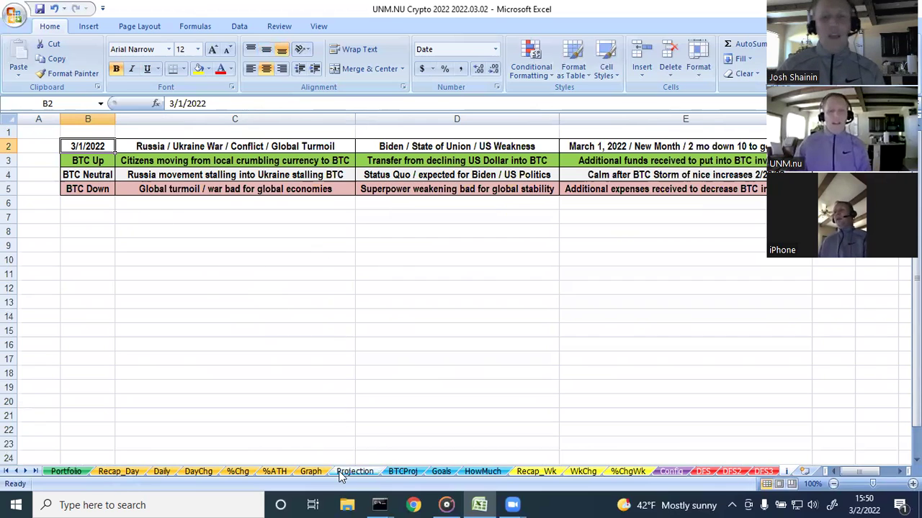
Step: Review the HowMuch investment calculation alongside the Portfolio, Projection, BTCProj and Goals sheets
left_click(495, 471)
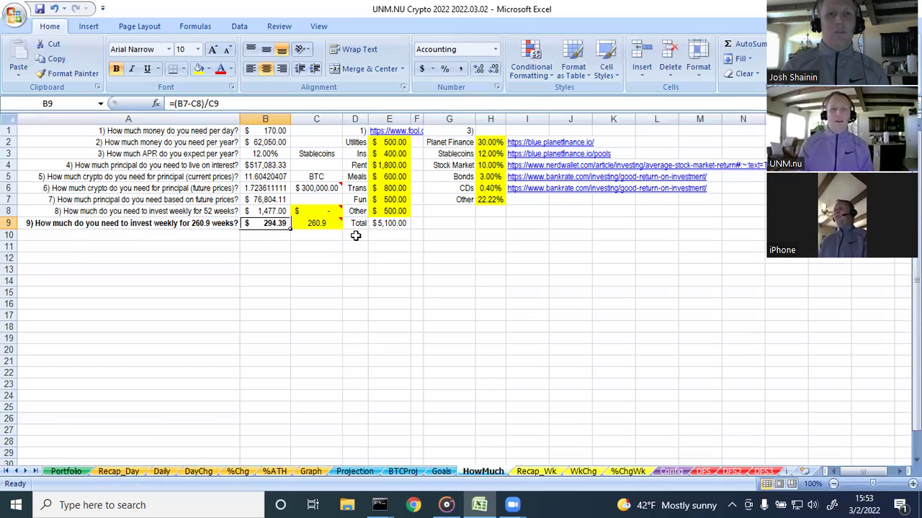
left_click(66, 472)
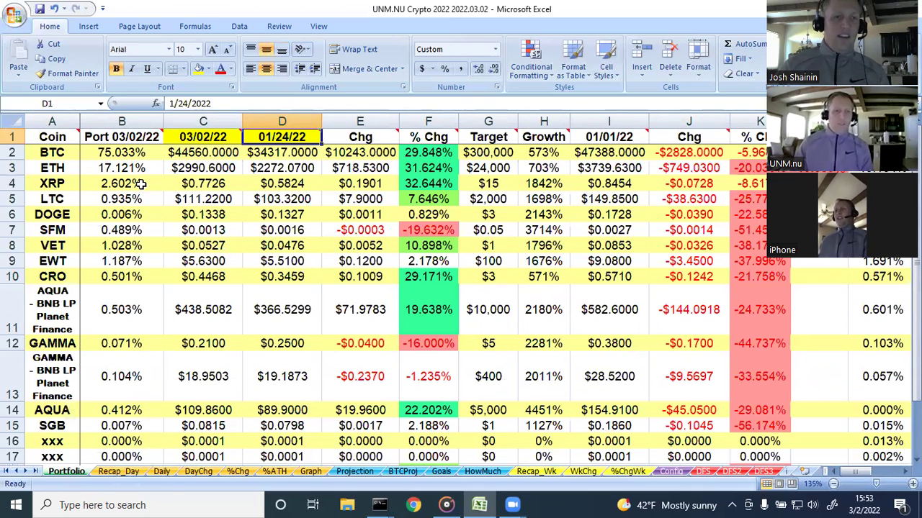
left_click(356, 472)
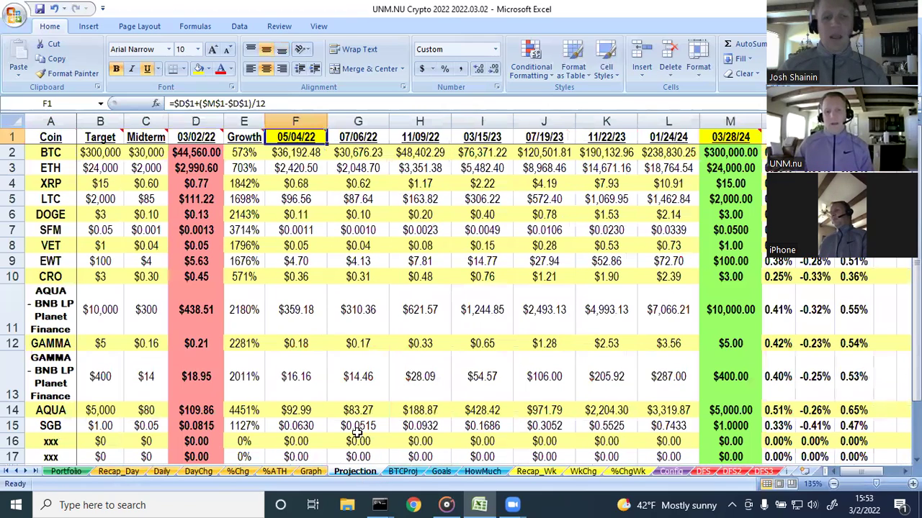
left_click(494, 474)
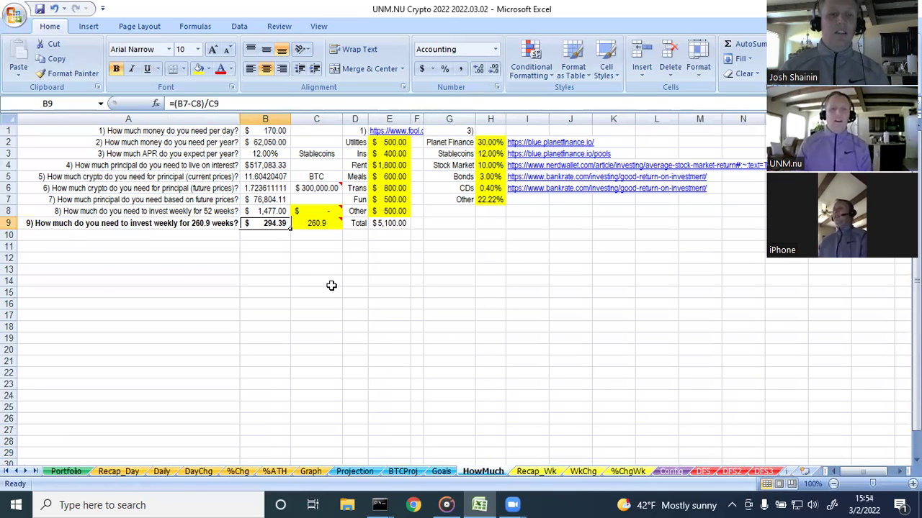
left_click(344, 471)
left_click(403, 472)
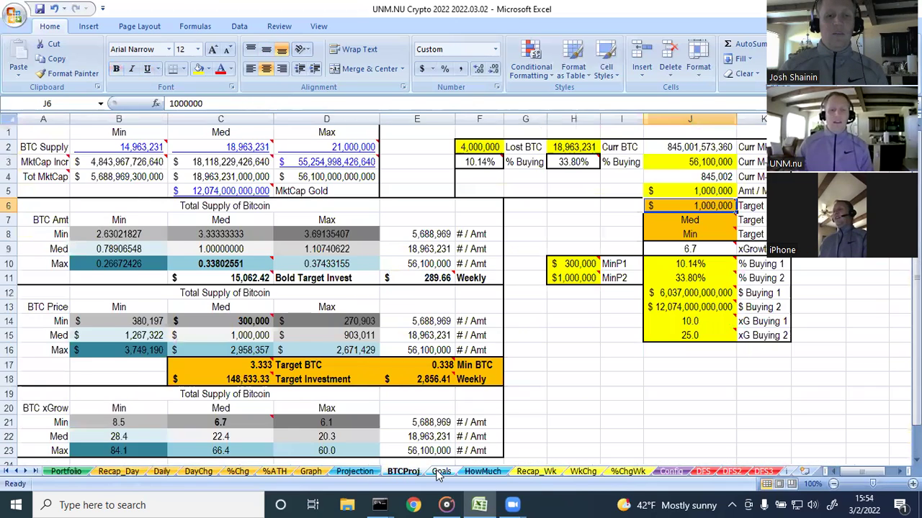
left_click(441, 472)
left_click(482, 471)
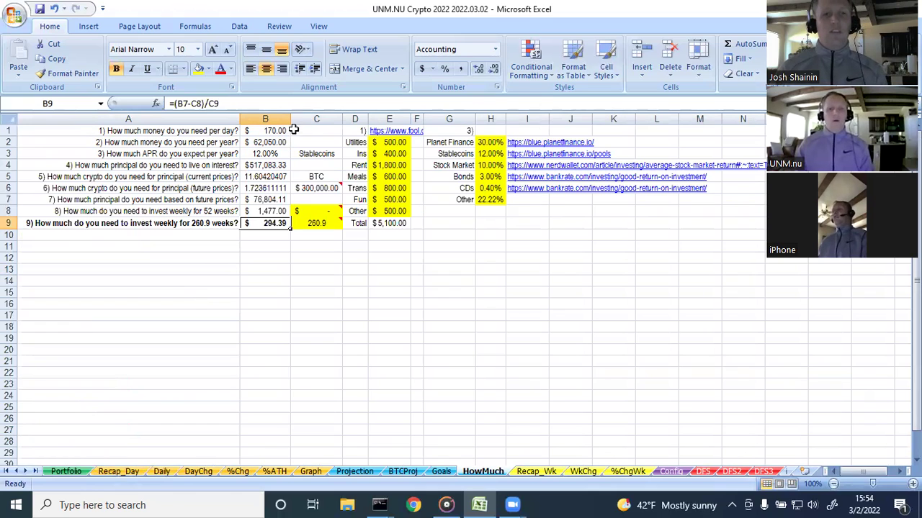
Step: Open the average monthly expenses article linked in cell E1 of HowMuch and read its headline figure and key findings
left_click(387, 134)
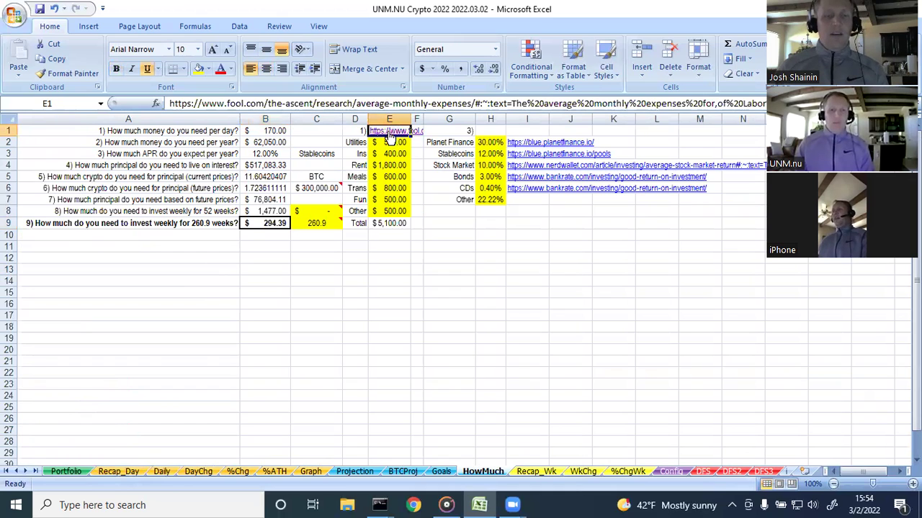
left_click(389, 137)
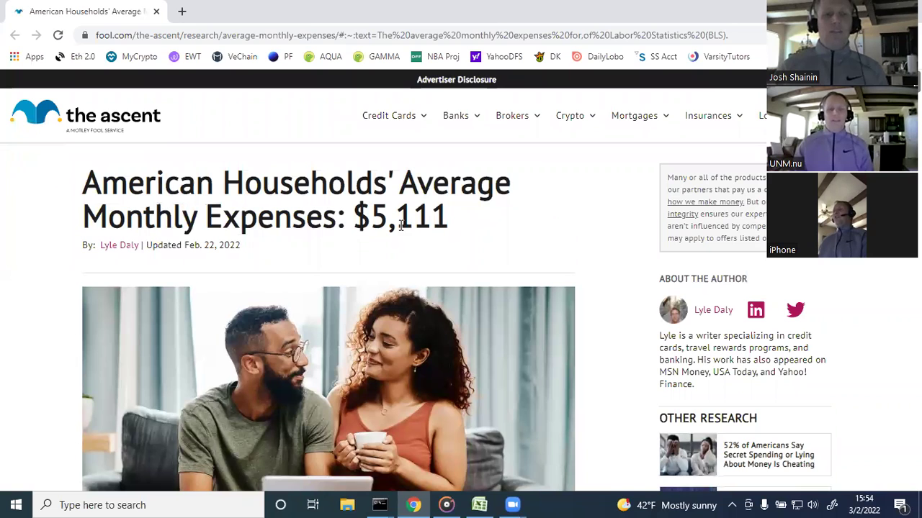
left_click_drag(353, 216, 455, 226)
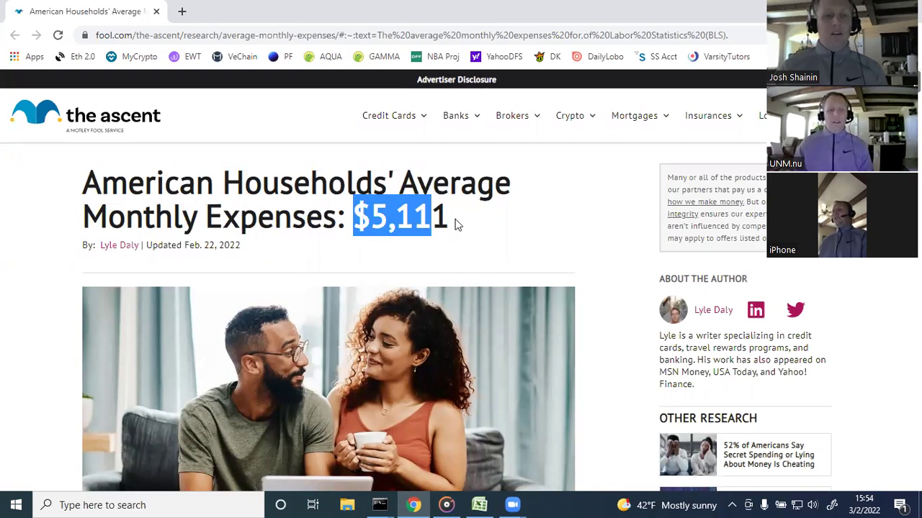
left_click(454, 224)
scroll(448, 216, "down", 5)
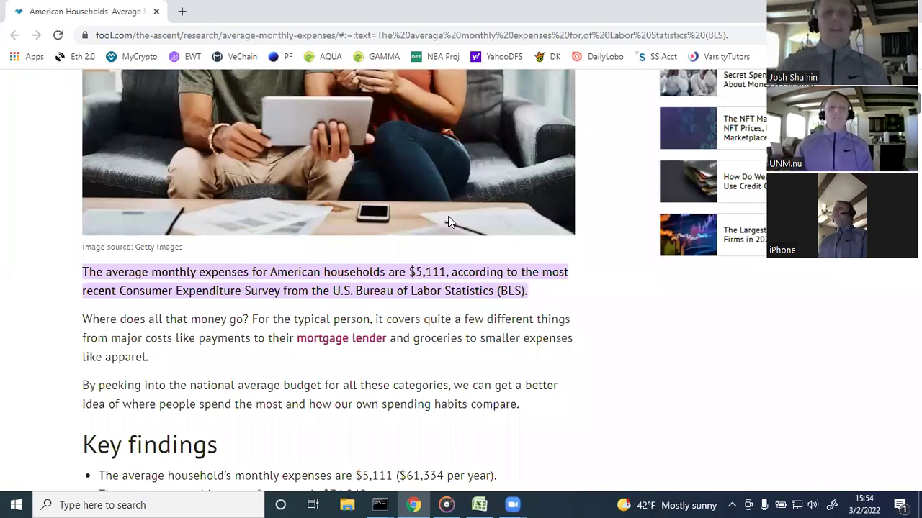
scroll(448, 221, "down", 1)
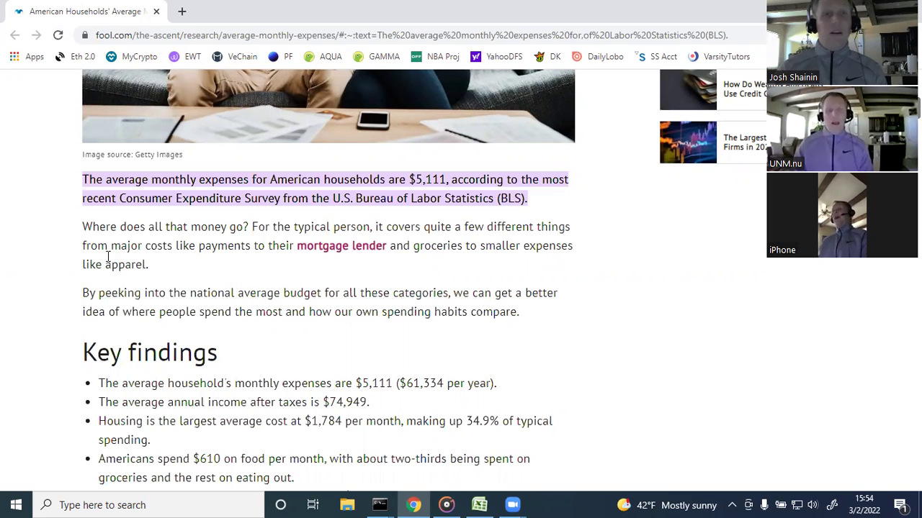
scroll(108, 256, "down", 1)
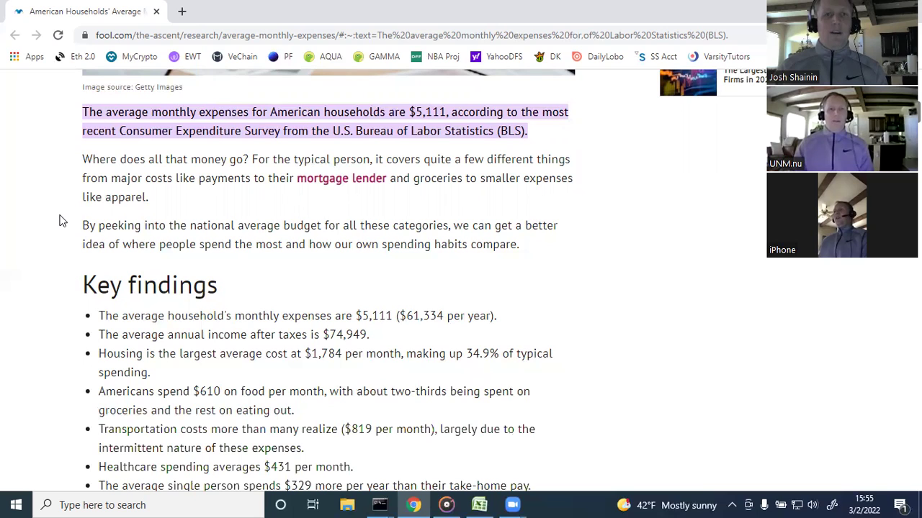
scroll(54, 228, "down", 1)
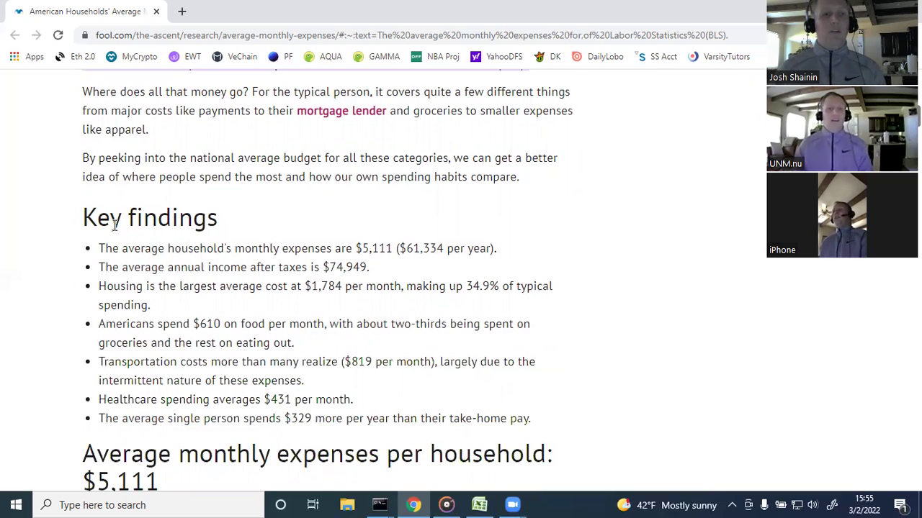
Step: Return to the workbook and review the monthly expense entries in column E of HowMuch, from Utilities down to Other
left_click(478, 504)
key("Down")
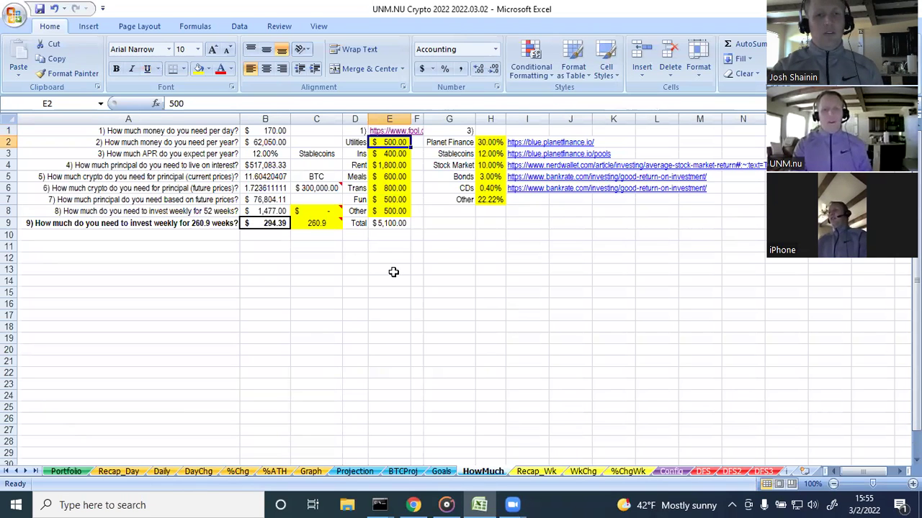
key("Down")
key("Down")
key("Down")
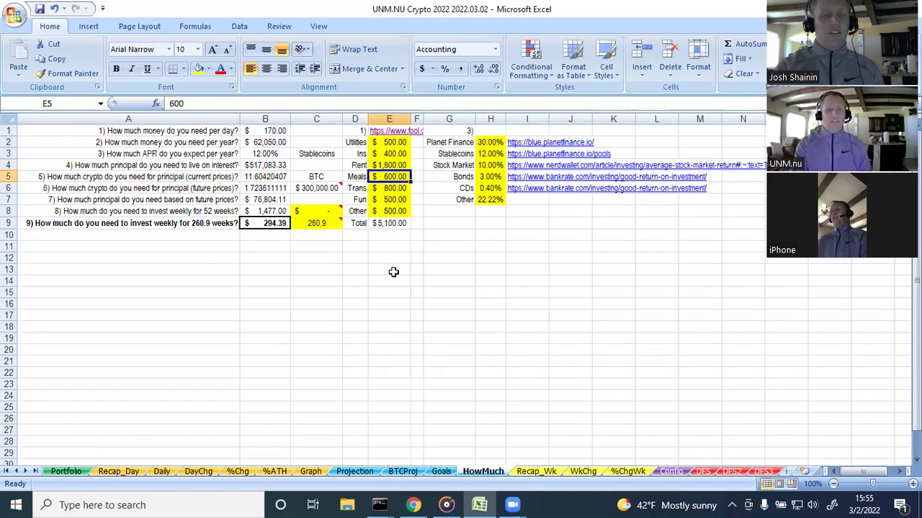
key("Down")
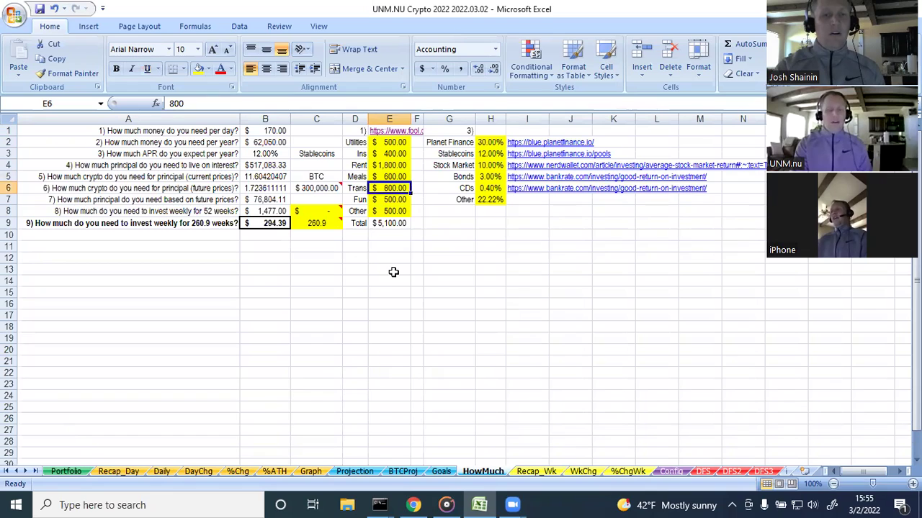
key("Down")
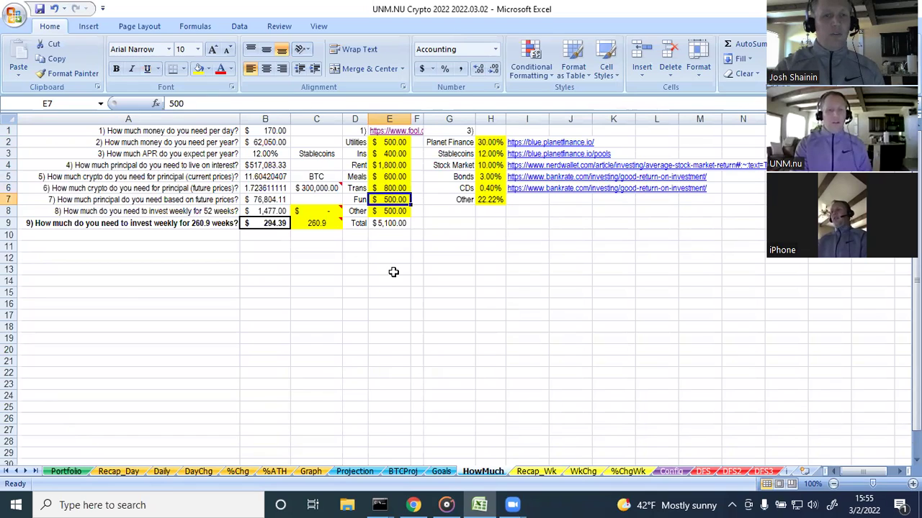
key("Down")
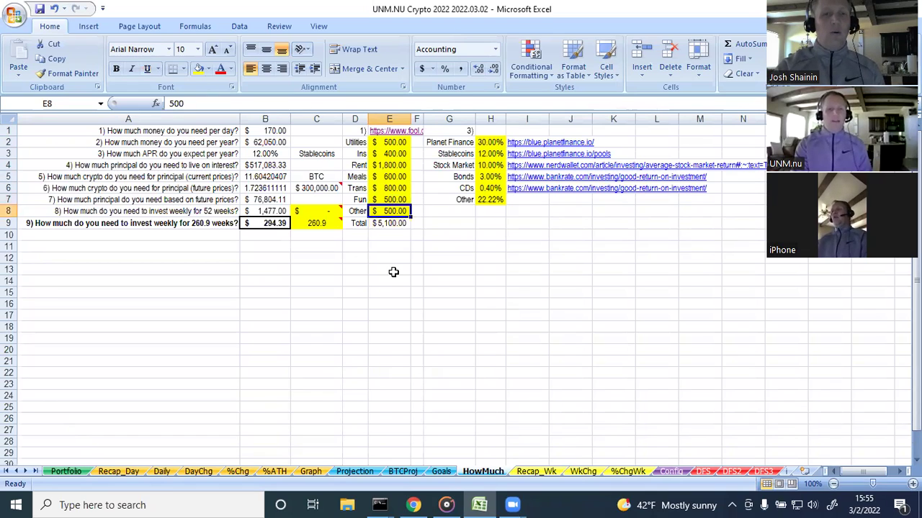
Step: Review the formulas in B1 to B3 for money needed per day, money needed per year and expected APR
left_click(261, 131)
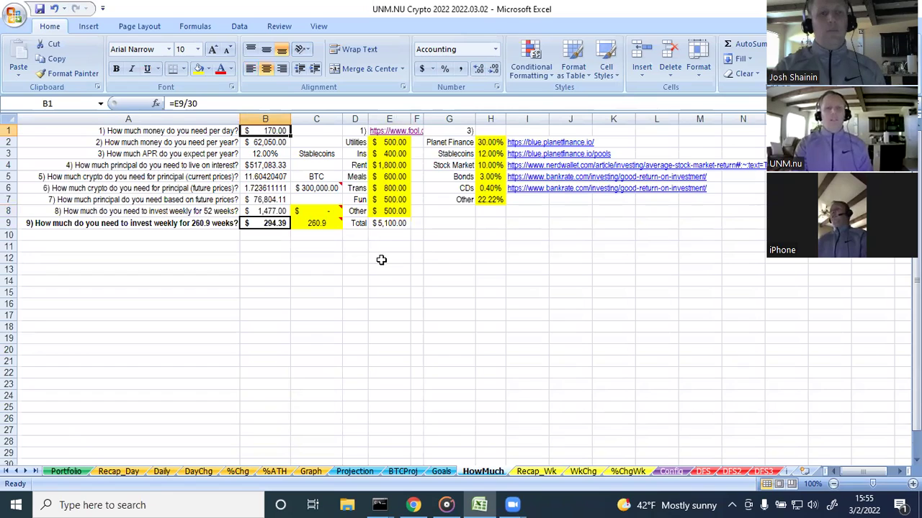
key("Down")
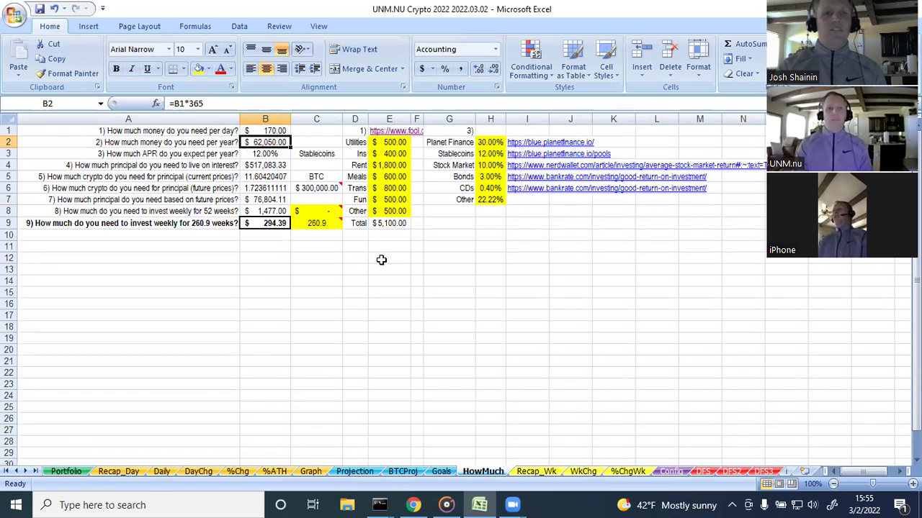
key("Down")
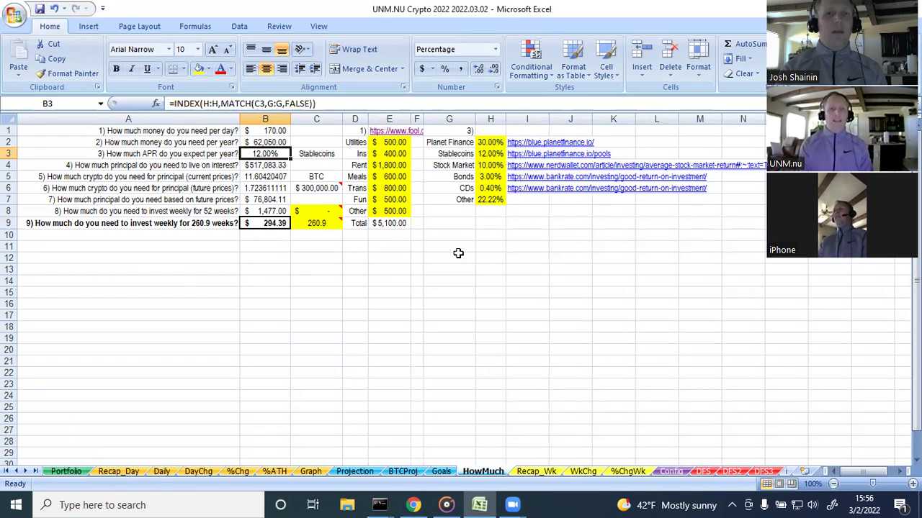
Step: Try Planet Finance as the APR source in C3 and restore it to Stablecoins
left_click(329, 155)
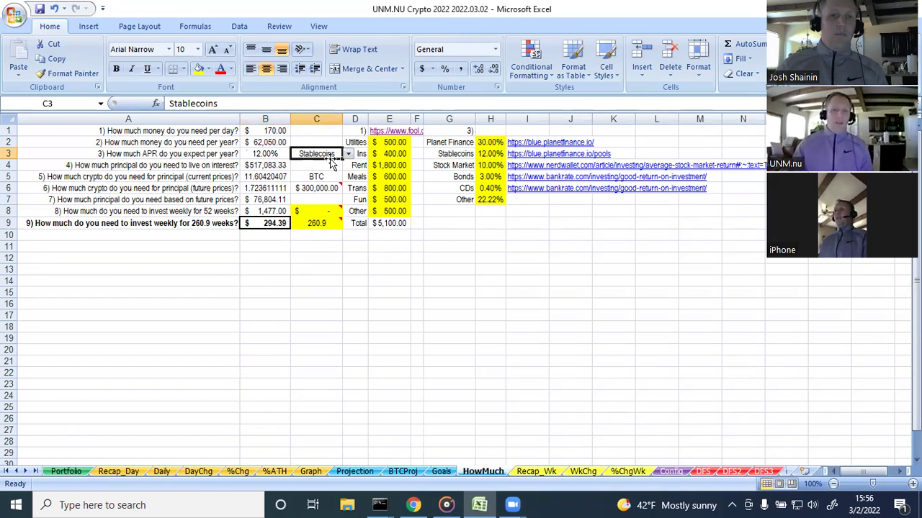
left_click(348, 155)
left_click(316, 165)
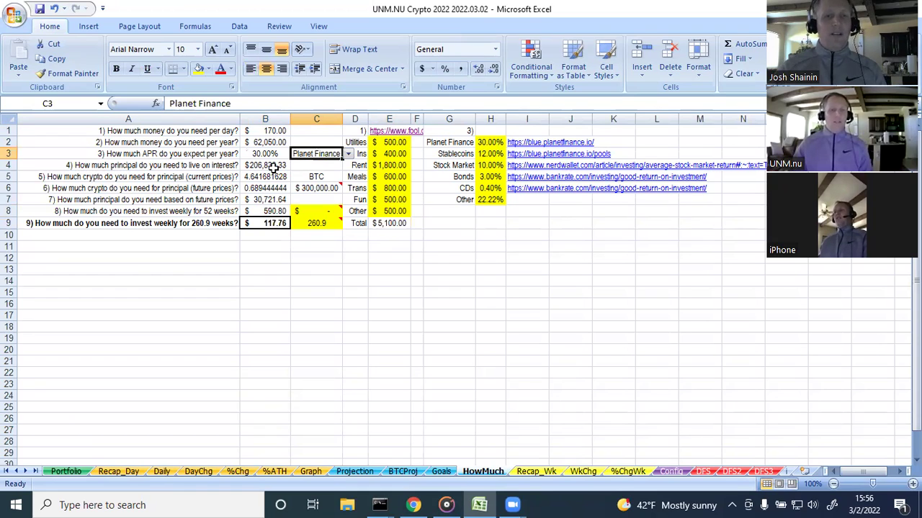
left_click(347, 154)
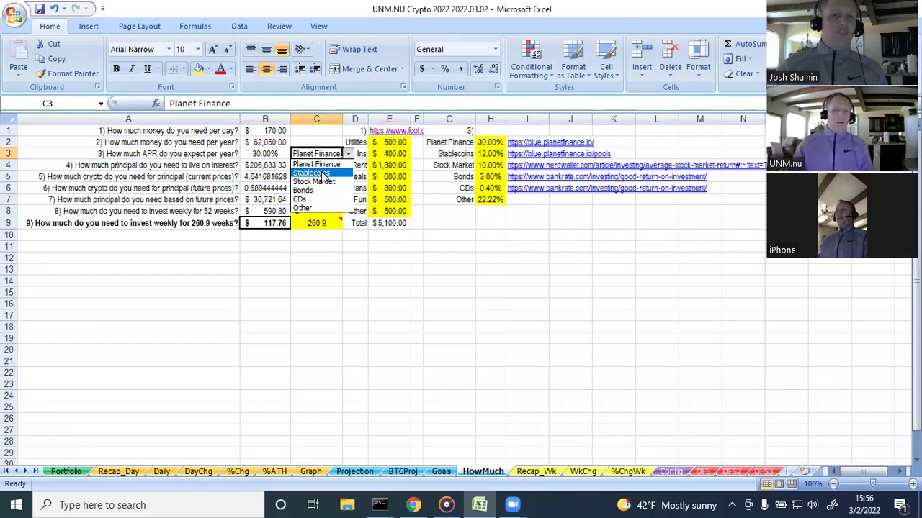
left_click(324, 174)
Step: Try Other as the APR source in C3 and set it back to Stablecoins
mouse_move(301, 184)
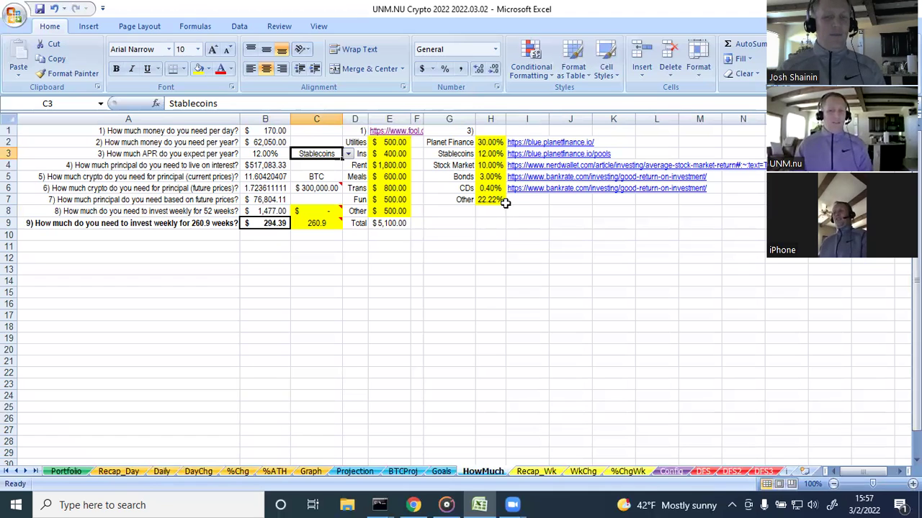
left_click(348, 154)
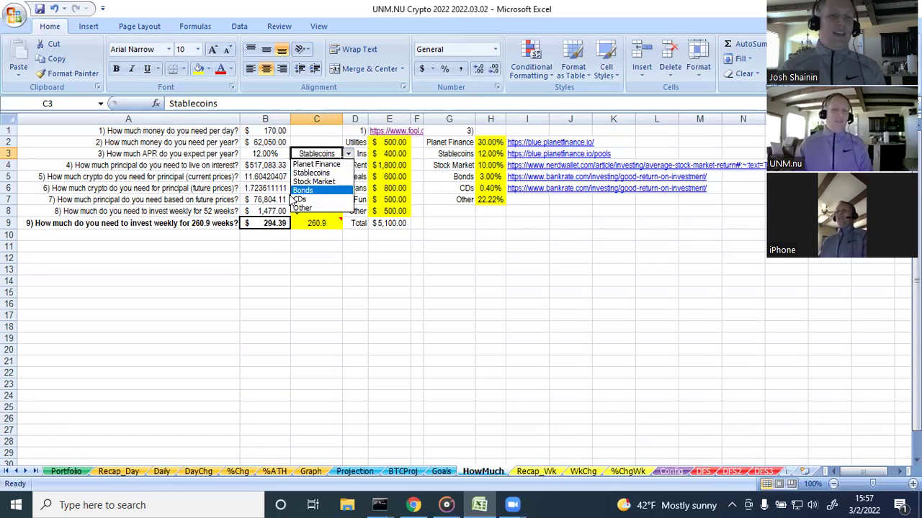
left_click(302, 208)
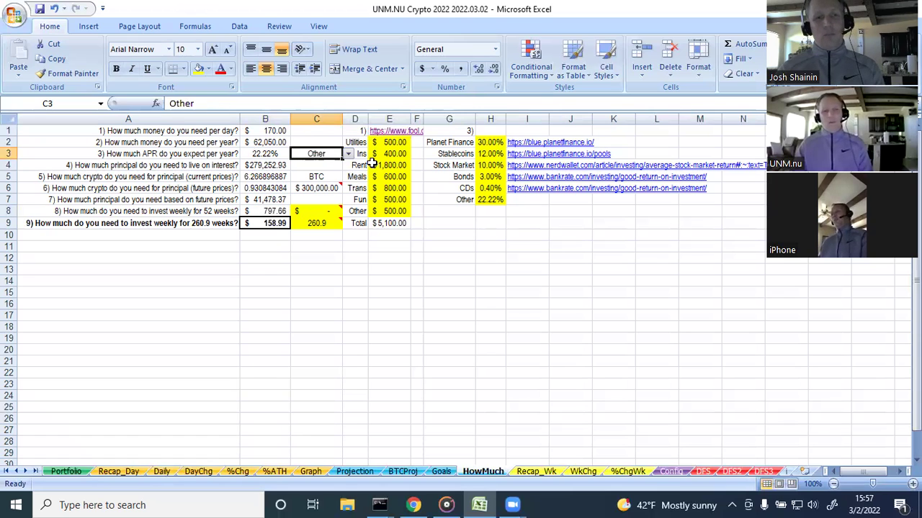
left_click(347, 154)
left_click(309, 174)
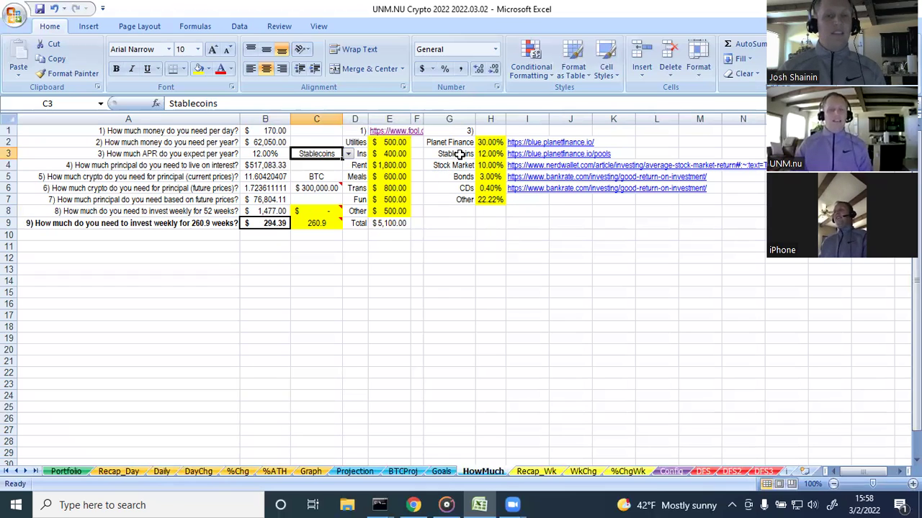
Step: Examine the principal formula in B4, the future coin price lookup in C6 and the future-price principal formula in B7
left_click(264, 165)
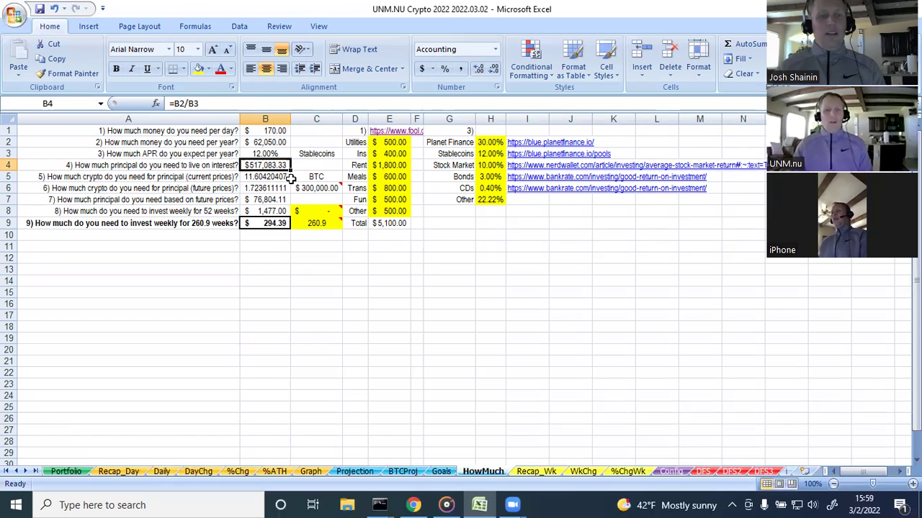
mouse_move(292, 186)
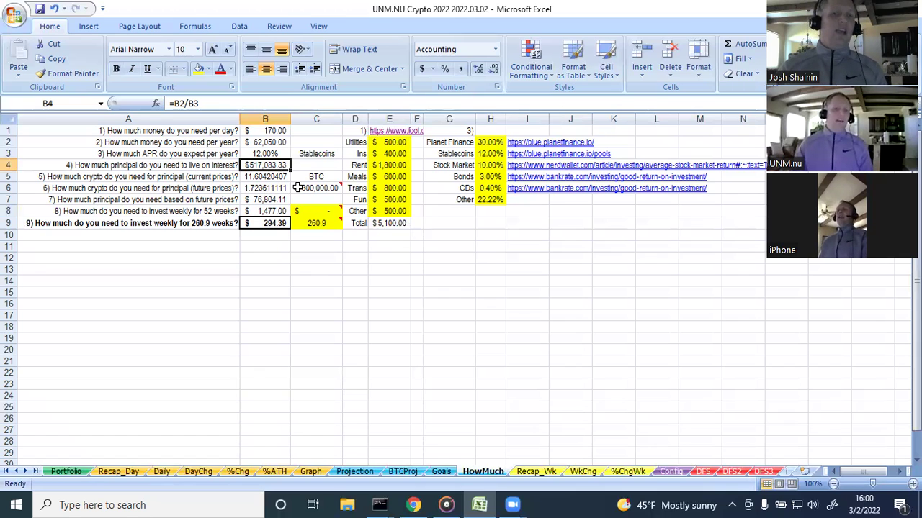
left_click(330, 188)
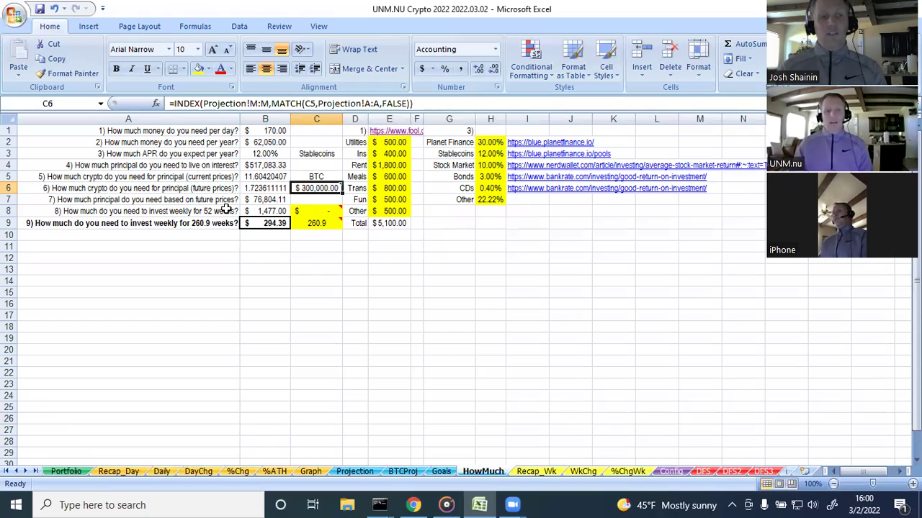
left_click(269, 201)
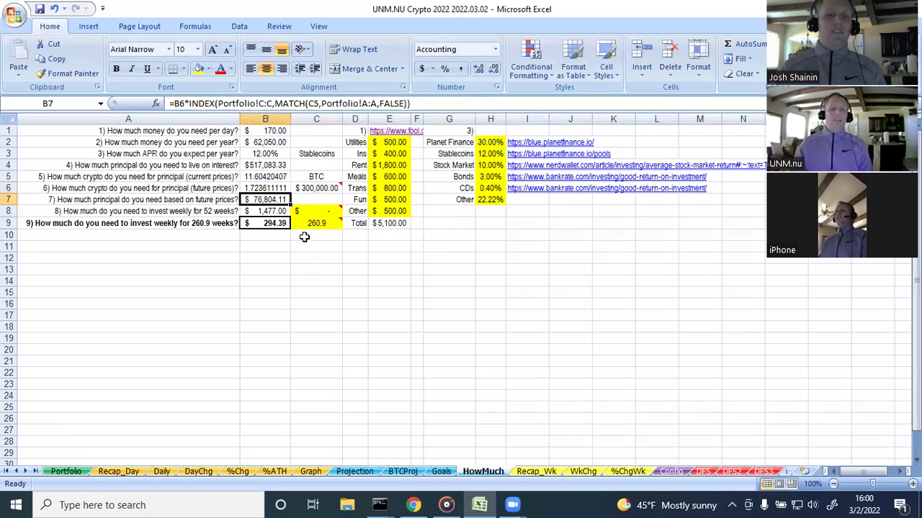
Step: Examine the weekly investment formulas in B8 and B9 and the inputs in C8 and C9 that they use
left_click(280, 210)
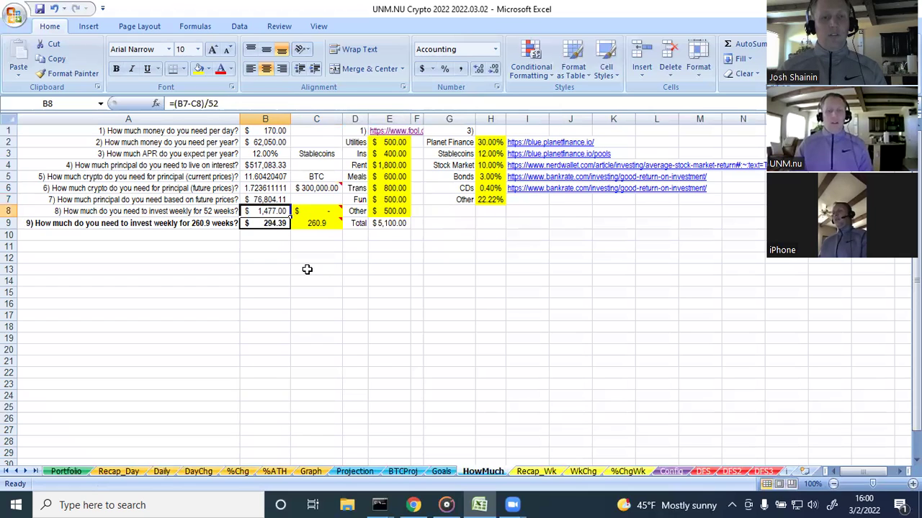
left_click(275, 224)
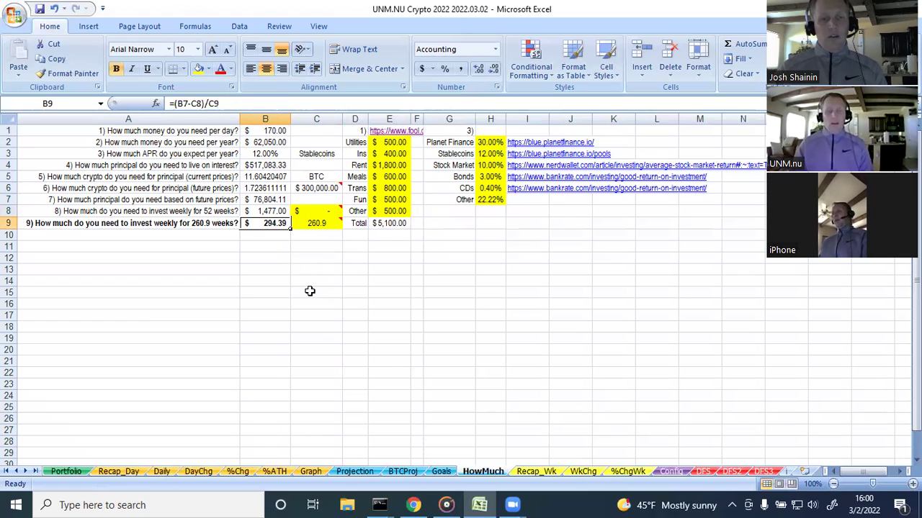
left_click(333, 224)
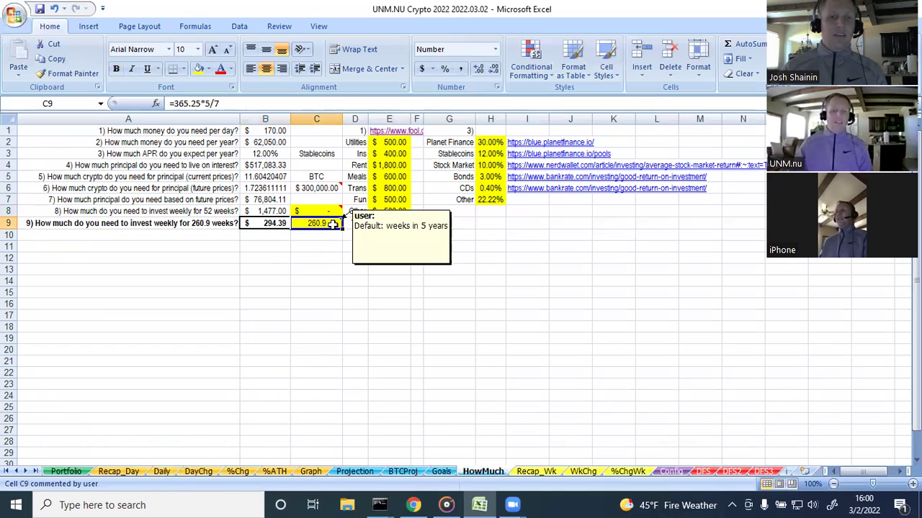
left_click(327, 211)
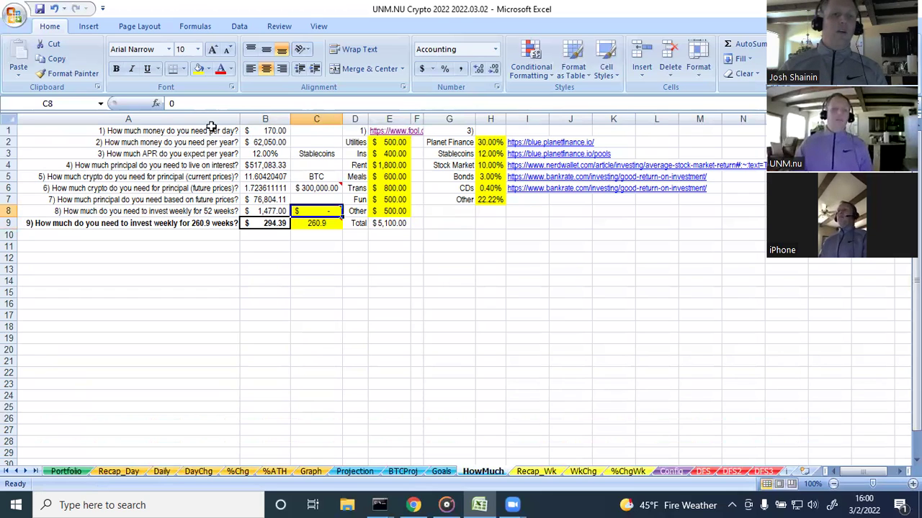
left_click(260, 223)
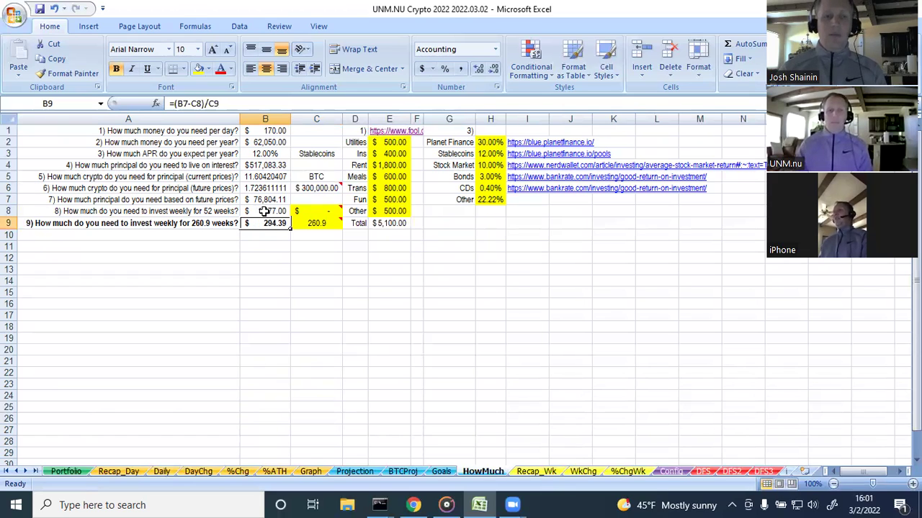
Step: Look through the coin choices for C5 and select the GAMMA-BNB LP option
left_click(324, 177)
left_click(347, 176)
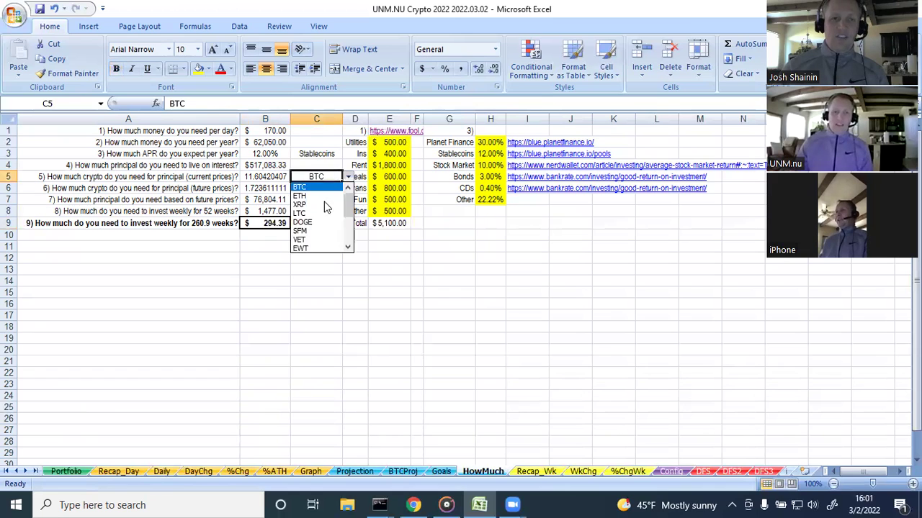
scroll(327, 237, "down", 7)
scroll(344, 191, "up", 7)
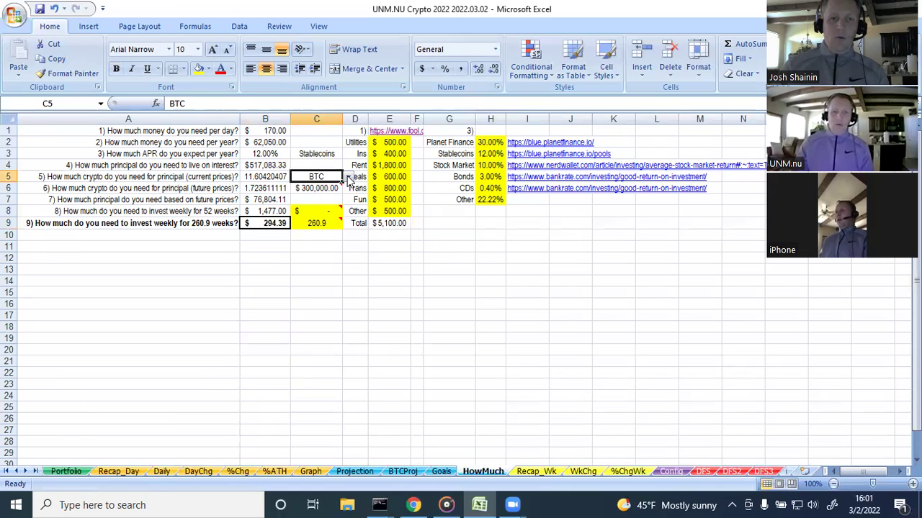
left_click(348, 178)
scroll(317, 216, "down", 3)
left_click(315, 209)
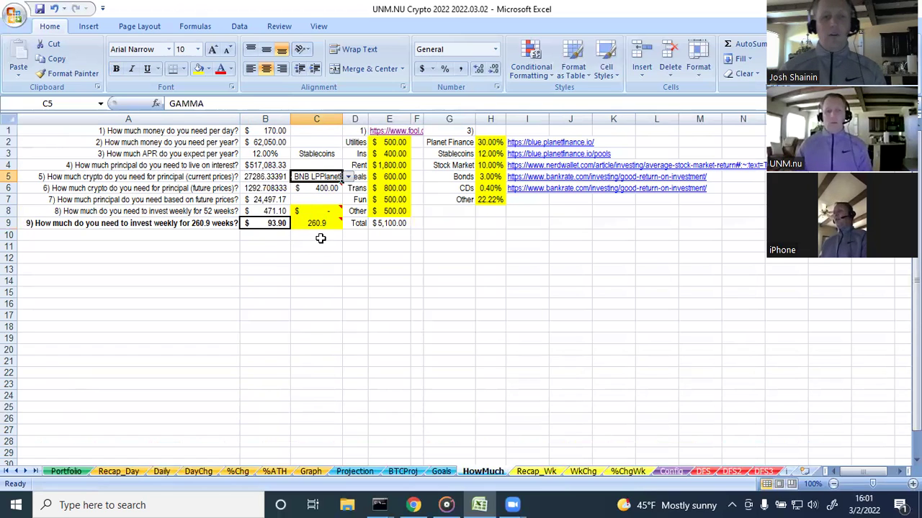
Step: Check the weekly investment in B9 against the coin in C5, the APR source in C3 and the daily need in B1
left_click(257, 224)
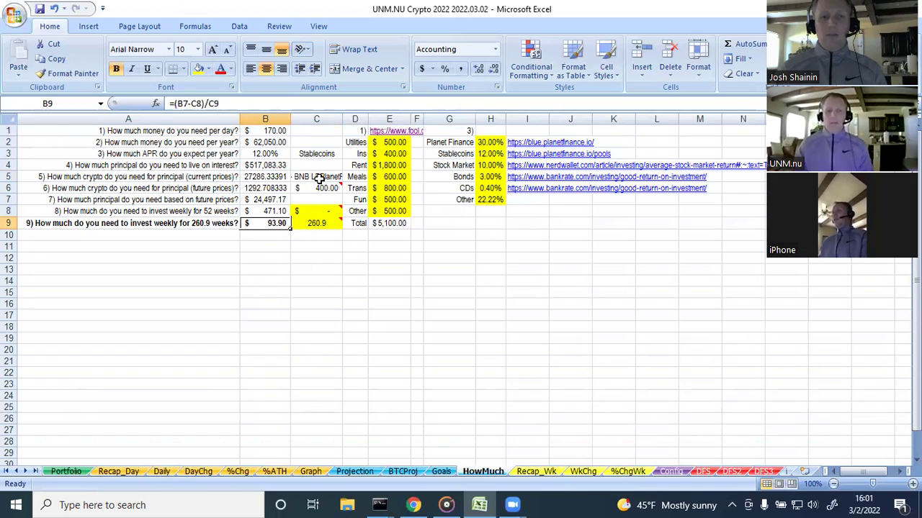
left_click(317, 178)
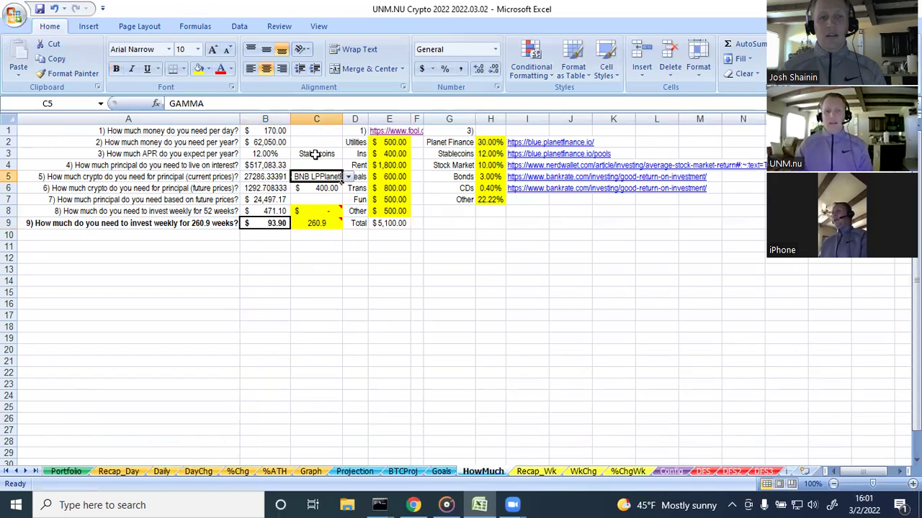
left_click(314, 155)
left_click(275, 131)
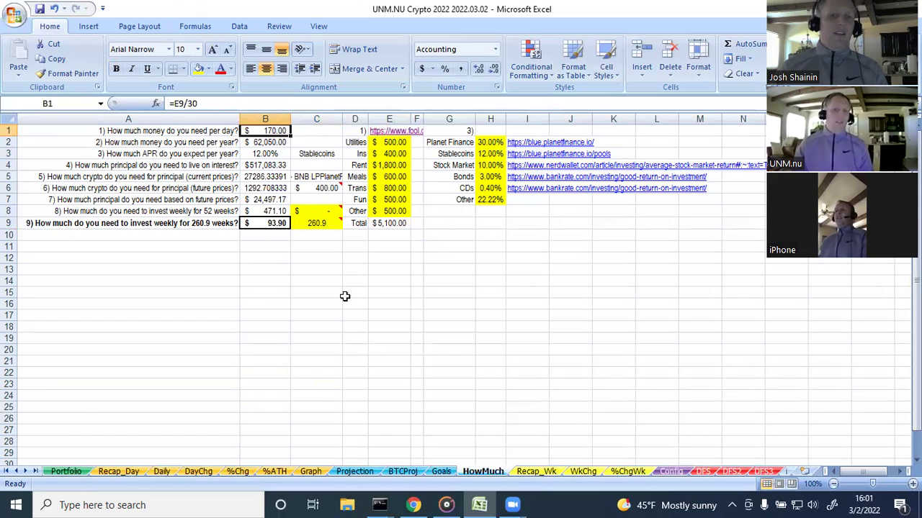
Step: Set the coin in C5 back to BTC
left_click(322, 179)
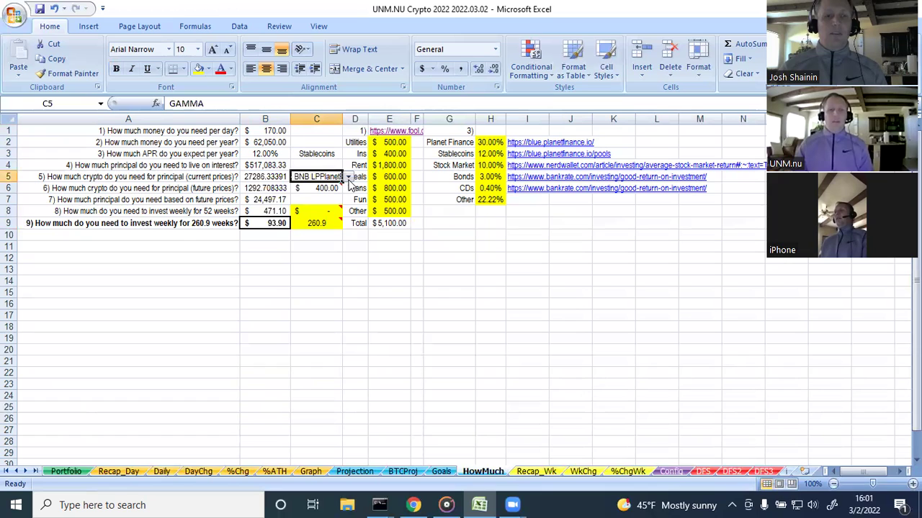
left_click(348, 178)
scroll(348, 209, "up", 3)
left_click(306, 190)
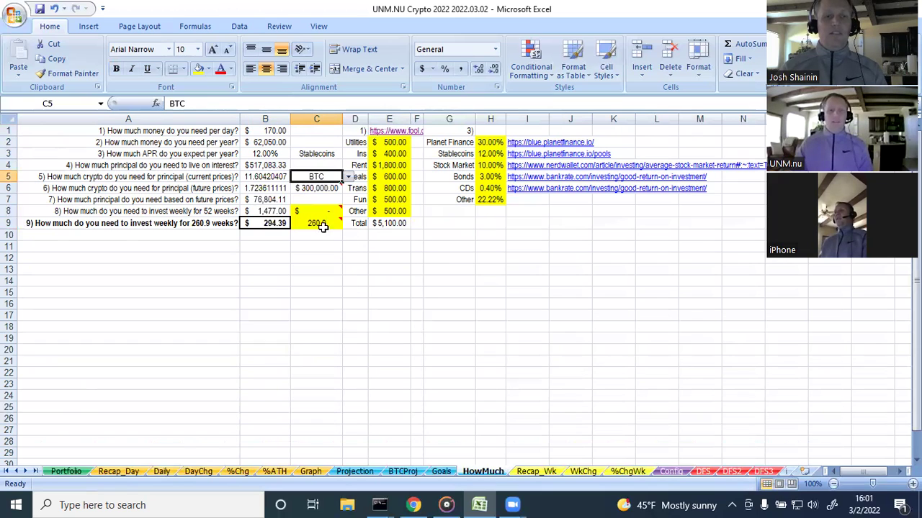
Step: Check the Period Invest $ formula in B13 of the Goals sheet and return to HowMuch
left_click(441, 472)
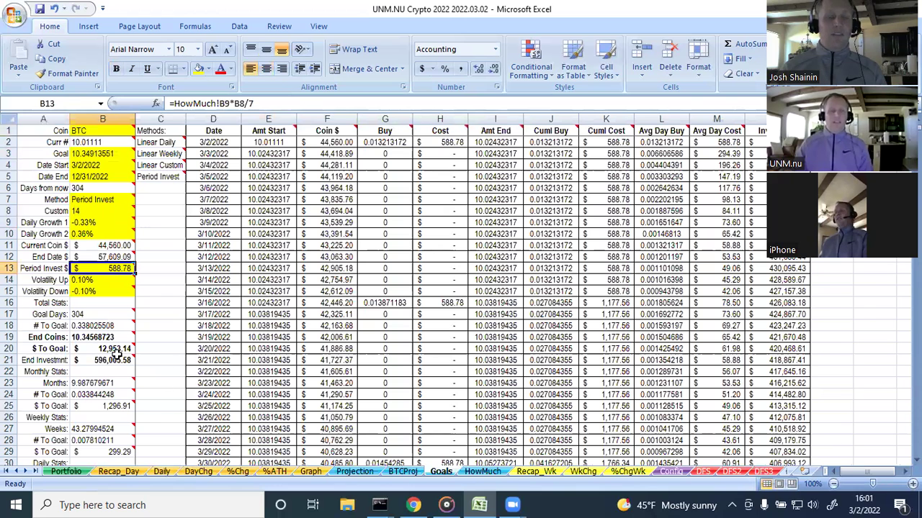
mouse_move(93, 269)
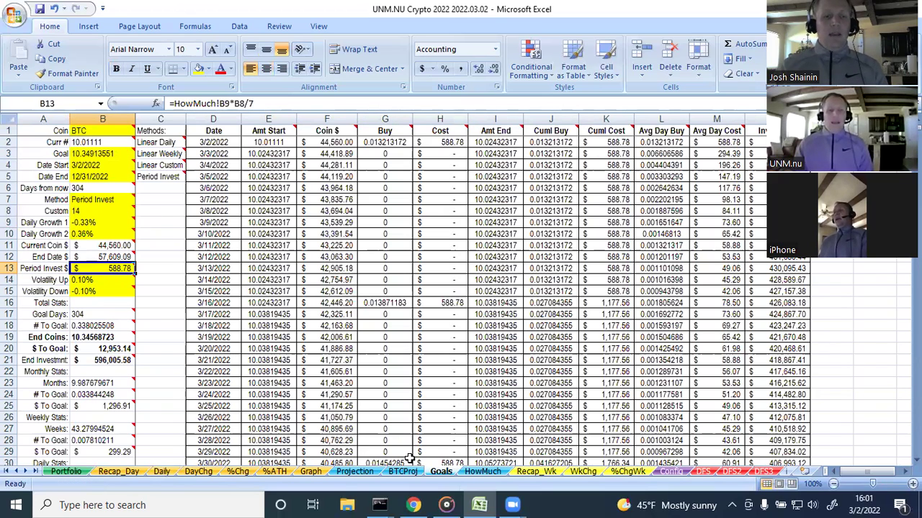
left_click(483, 472)
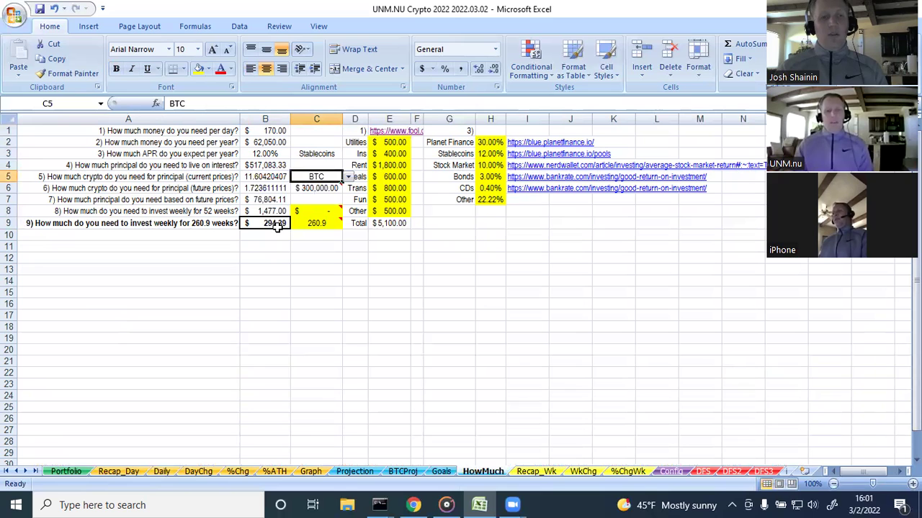
Step: Read the notes on the Method in B7 and on the investment methods in C2 to C5 of the Goals sheet
left_click(440, 472)
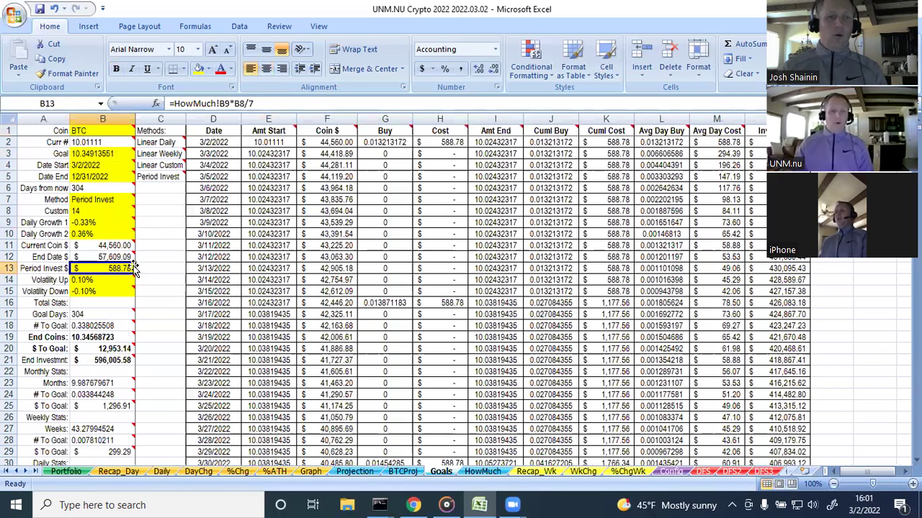
mouse_move(112, 278)
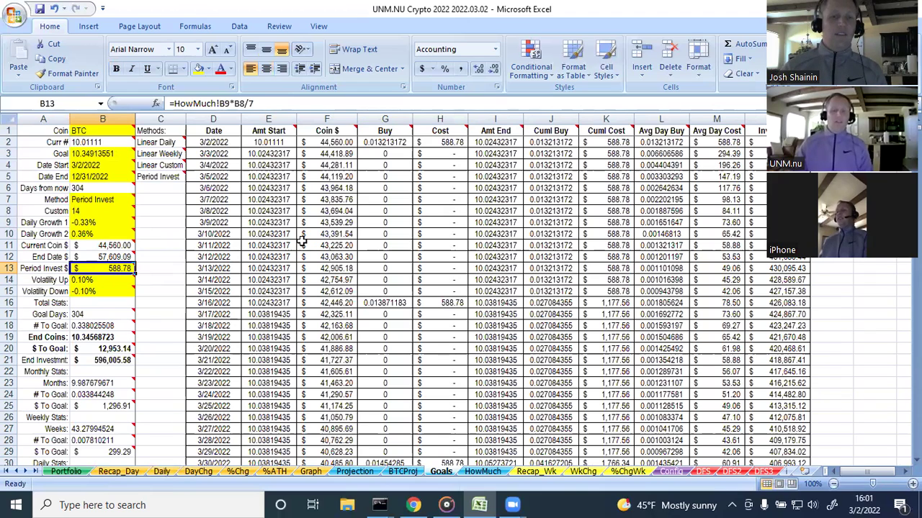
mouse_move(106, 204)
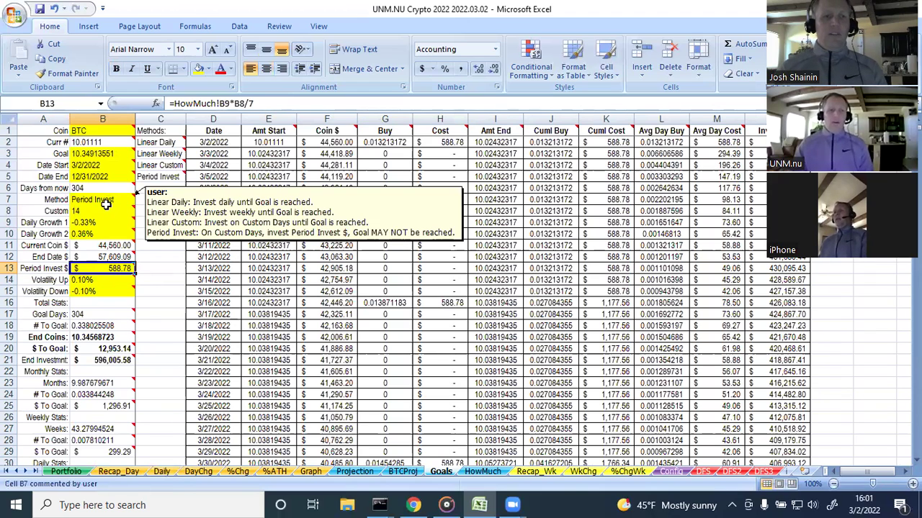
left_click(171, 153)
mouse_move(166, 142)
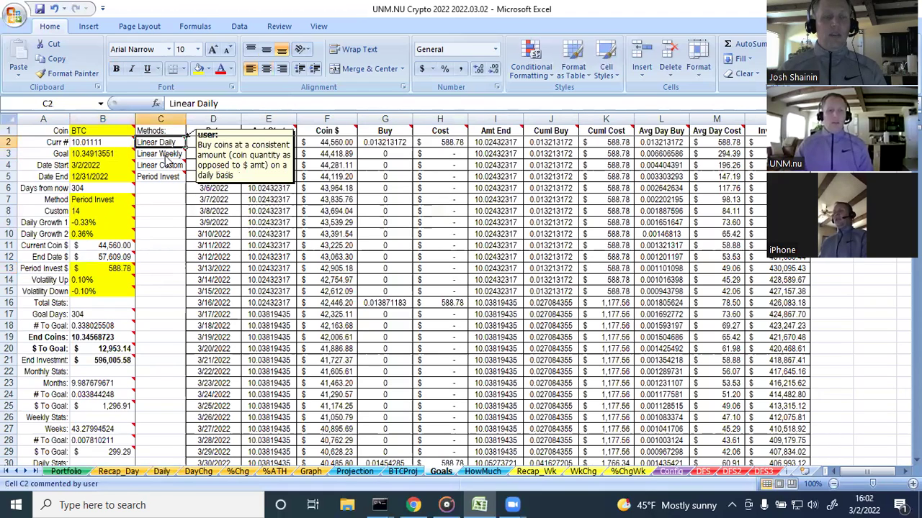
left_click(158, 177)
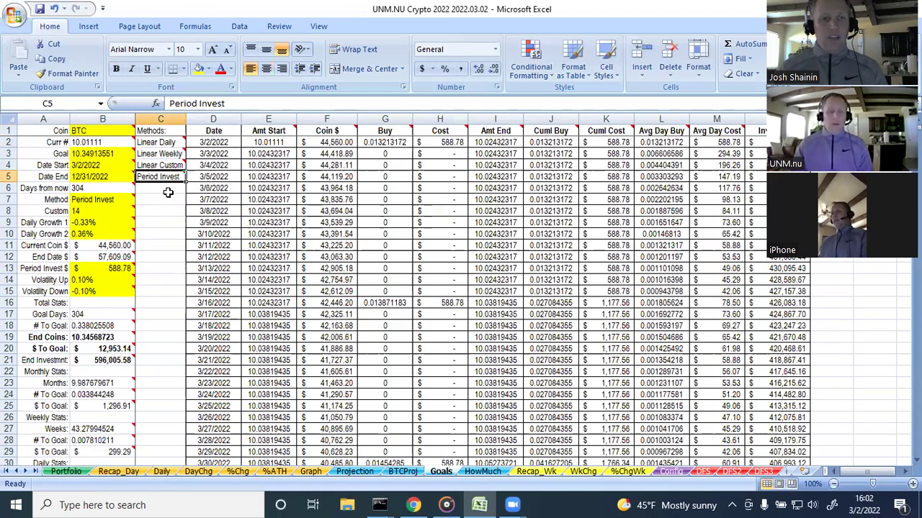
left_click(160, 143)
left_click(160, 155)
left_click(159, 164)
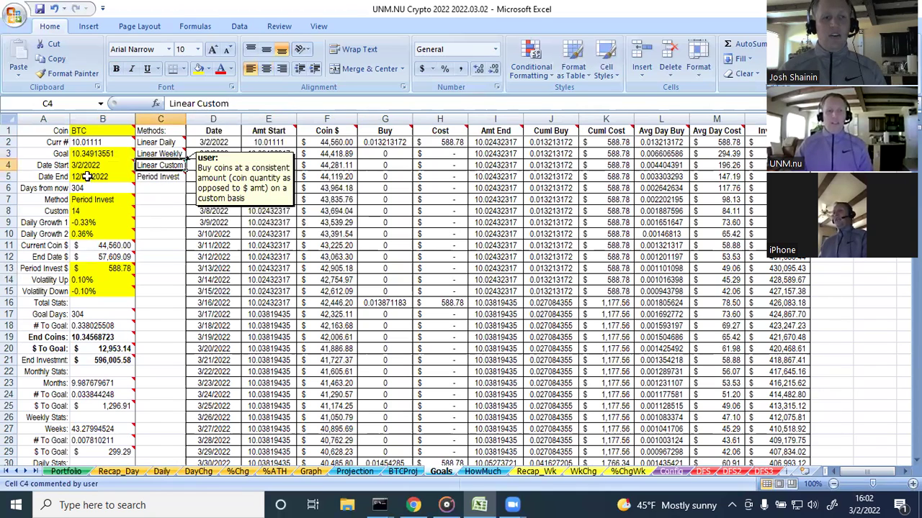
Step: Check the Goal formula in B3 and compare the Period Invest $ formula in B13 with the HowMuch sheet
left_click(92, 155)
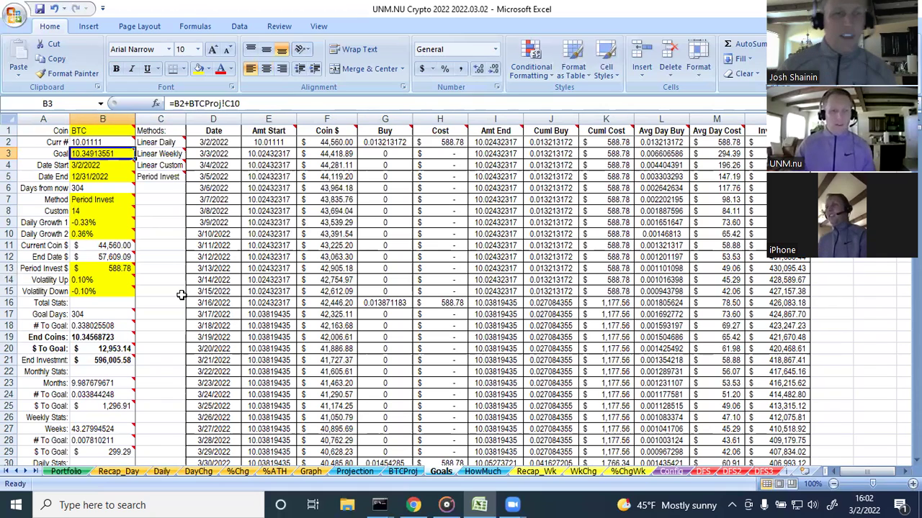
left_click(89, 268)
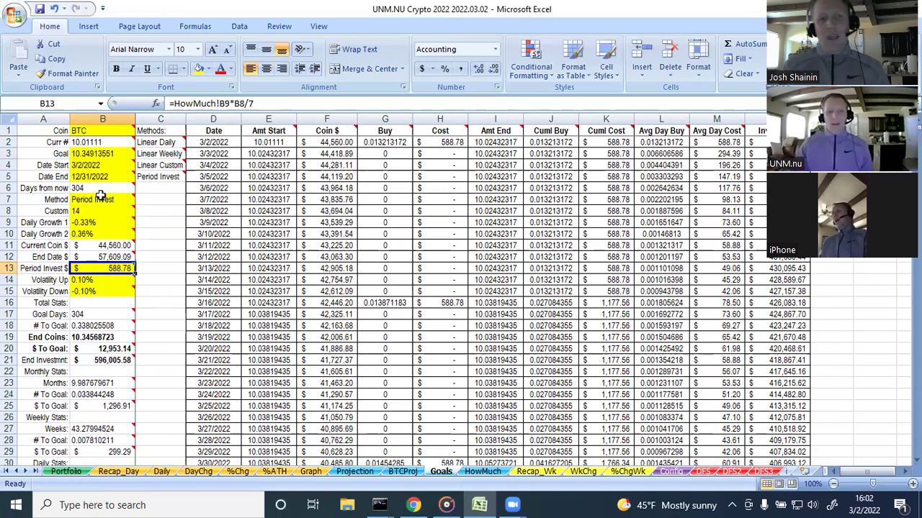
left_click(481, 471)
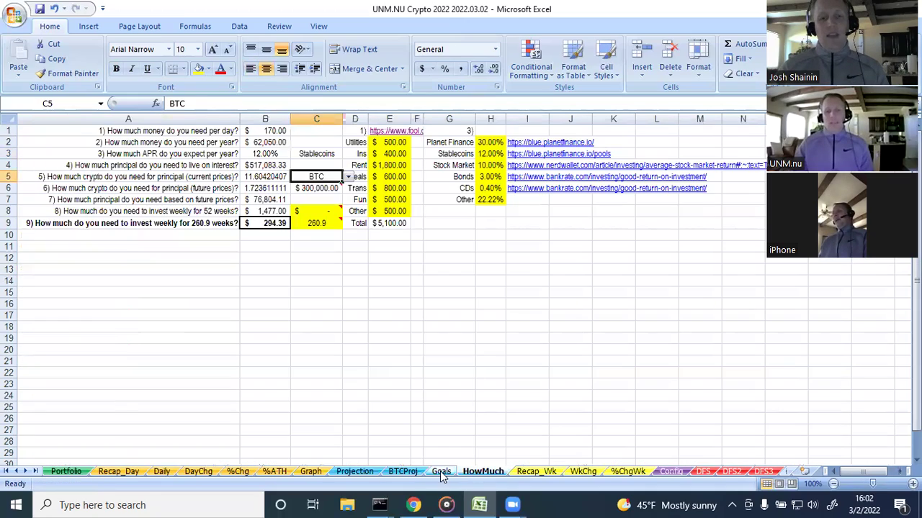
left_click(440, 471)
mouse_move(92, 268)
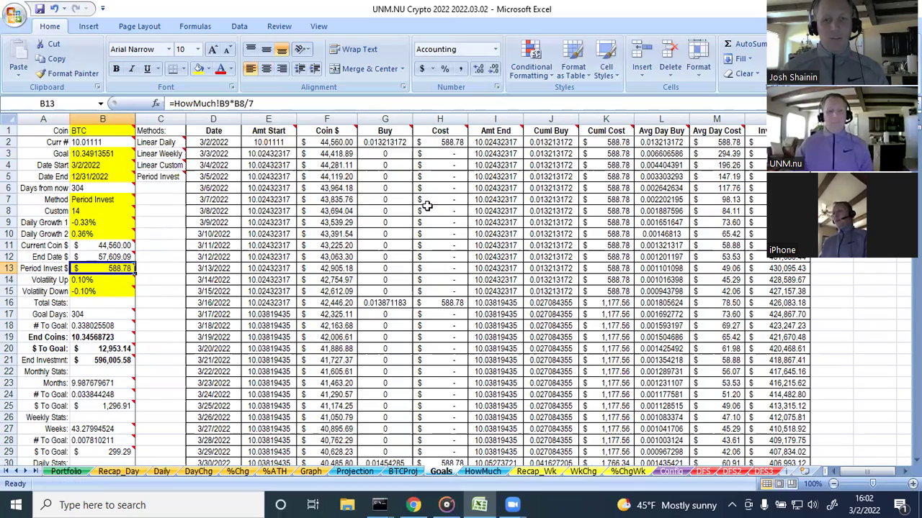
Step: Examine the dated buy and cost schedule on the Goals sheet into 2023 and back to its first rows
scroll(427, 206, "down", 10)
scroll(427, 206, "down", 20)
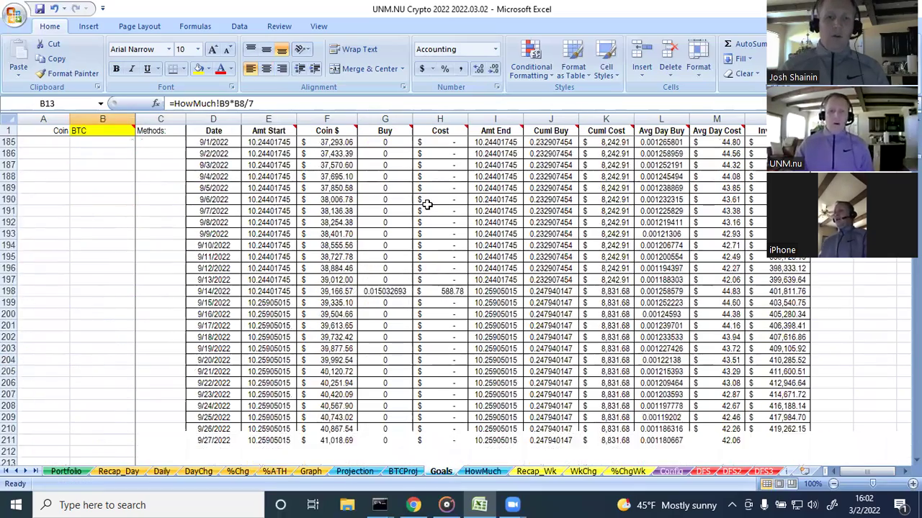
scroll(427, 206, "down", 20)
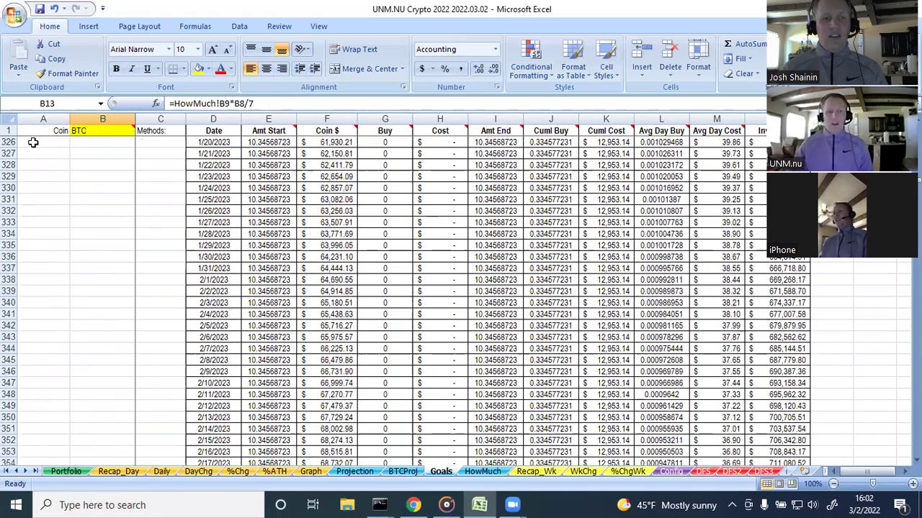
scroll(422, 258, "down", 20)
scroll(422, 258, "up", 18)
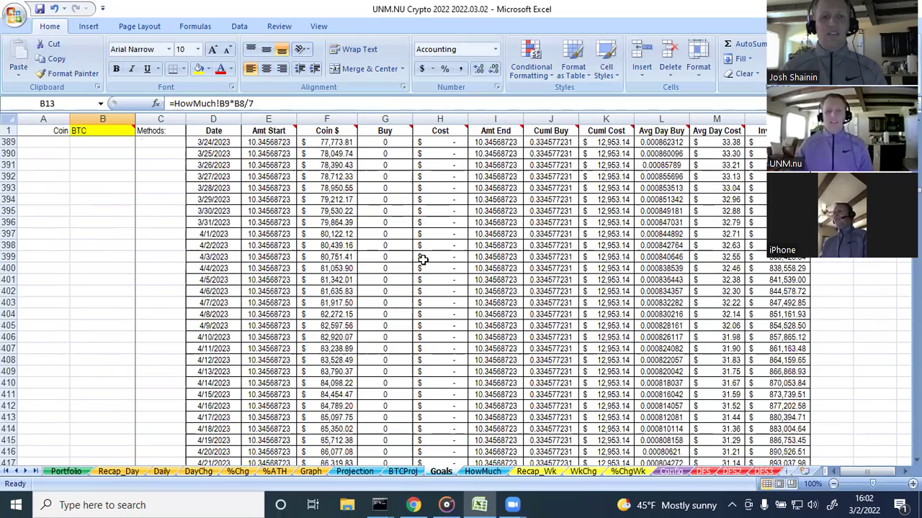
scroll(422, 258, "up", 18)
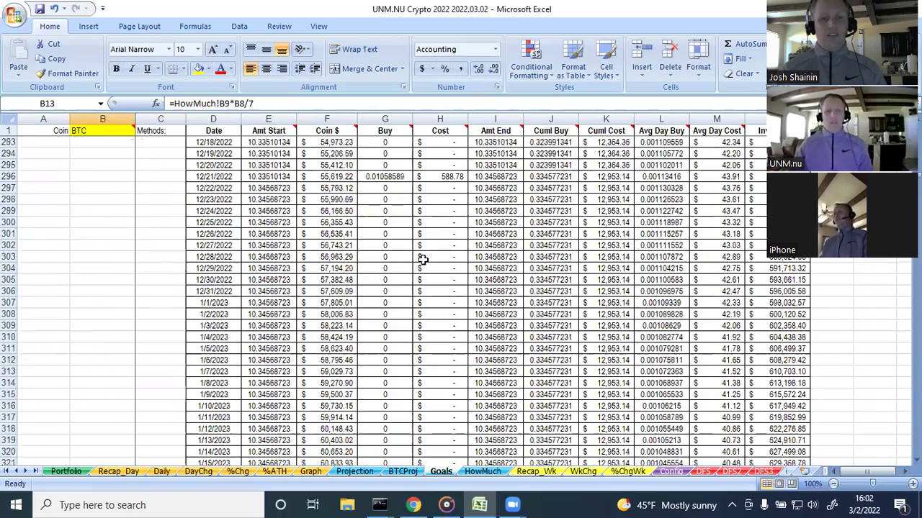
scroll(303, 257, "up", 19)
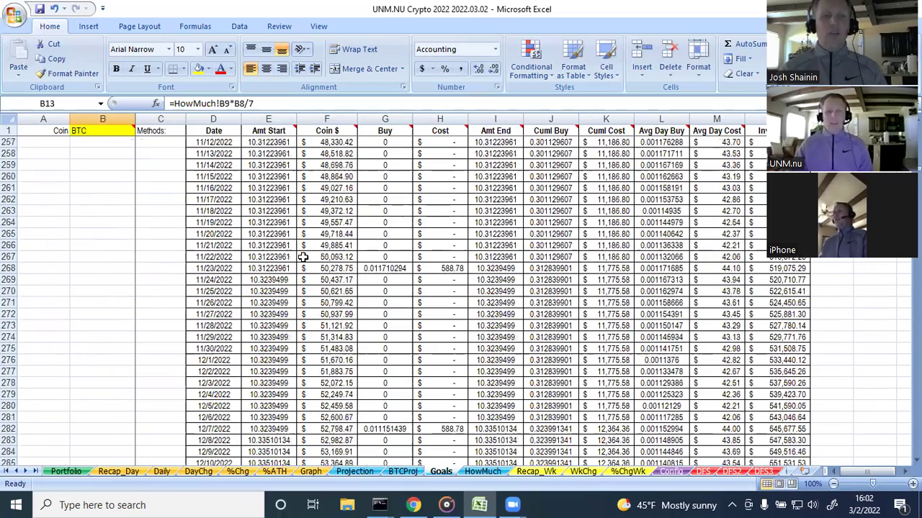
scroll(303, 257, "up", 20)
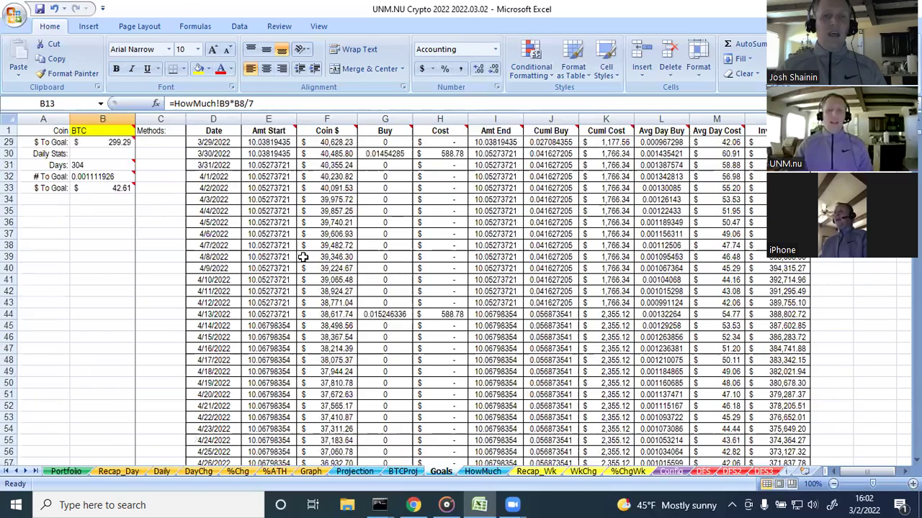
Step: Check Date End in B5 of Goals and trace the Goal in B3 to Curr # in B2 and C10 on BTCProj
left_click(85, 177)
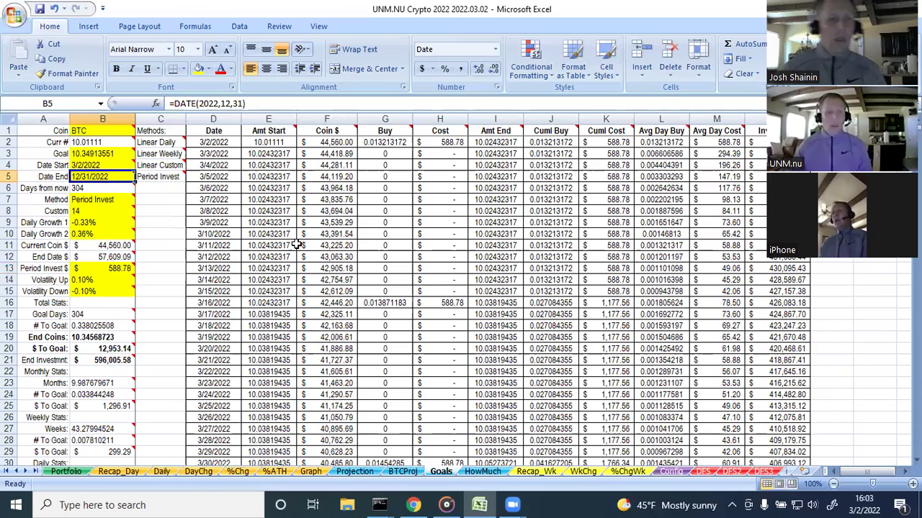
left_click(114, 154)
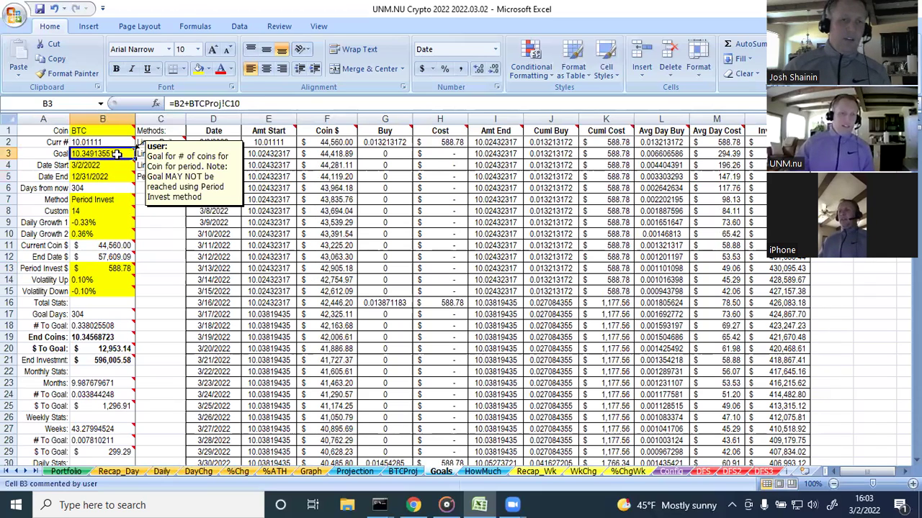
left_click(403, 472)
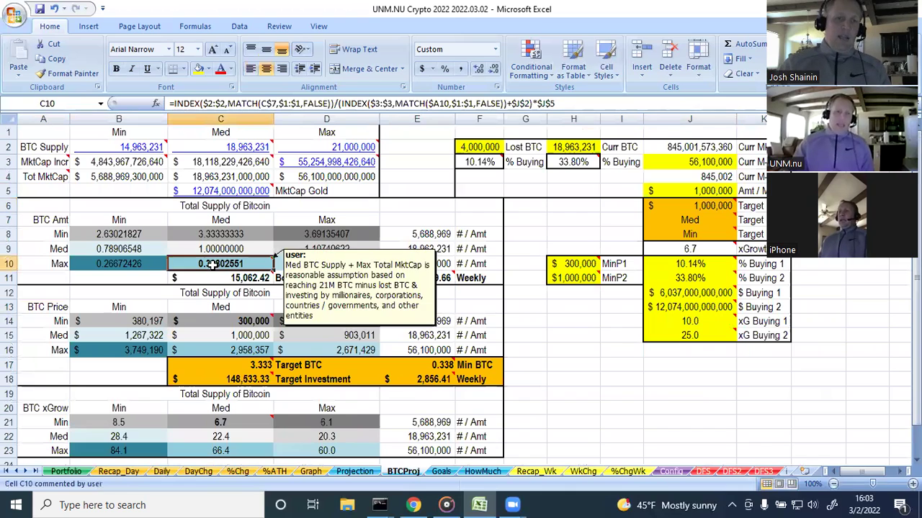
mouse_move(218, 277)
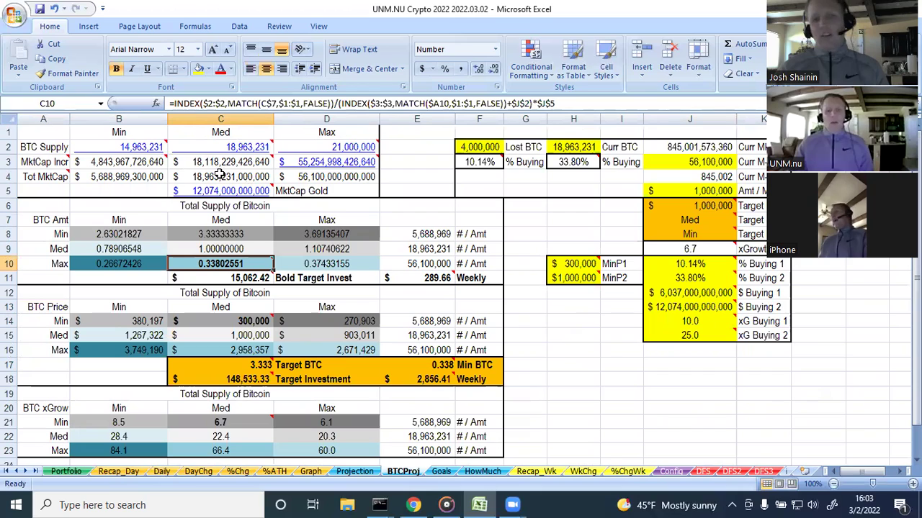
mouse_move(342, 151)
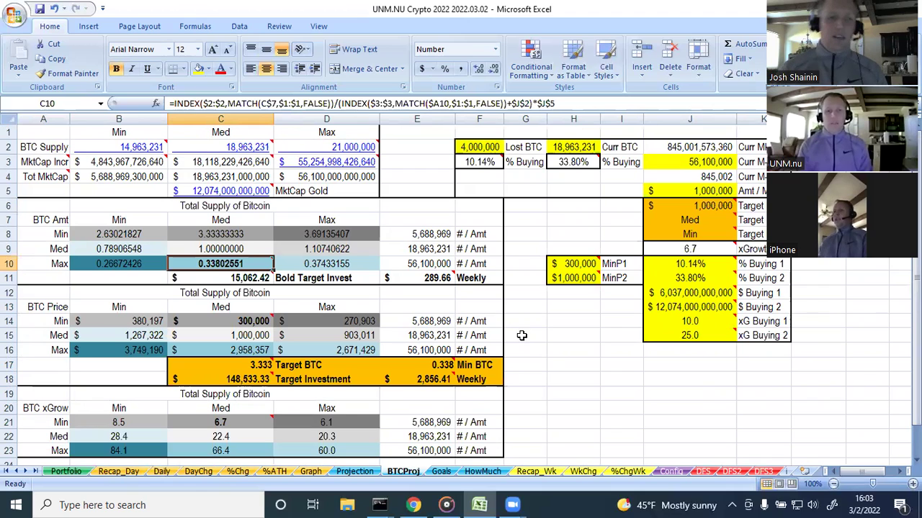
left_click(440, 472)
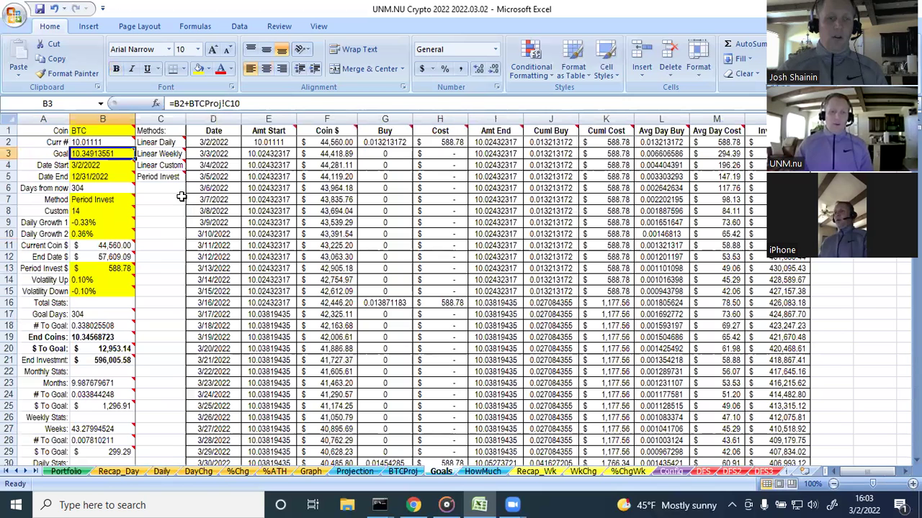
left_click(109, 143)
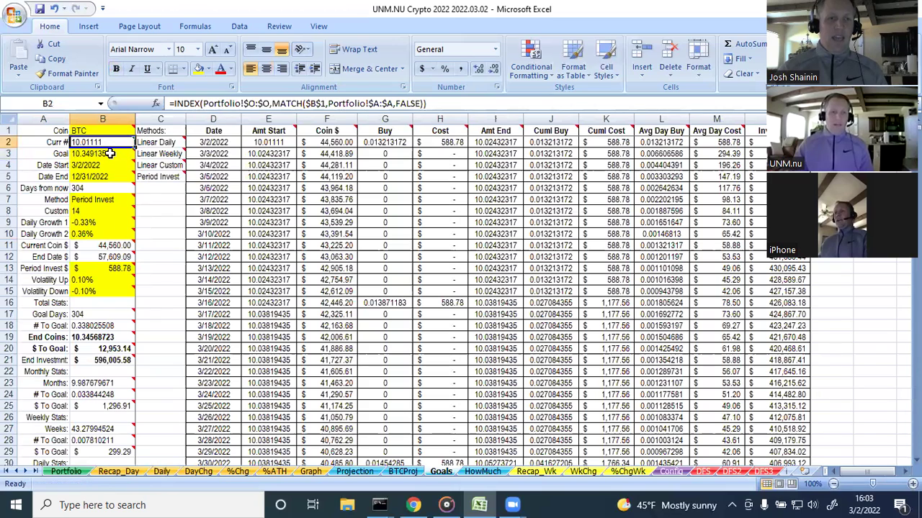
left_click(110, 154)
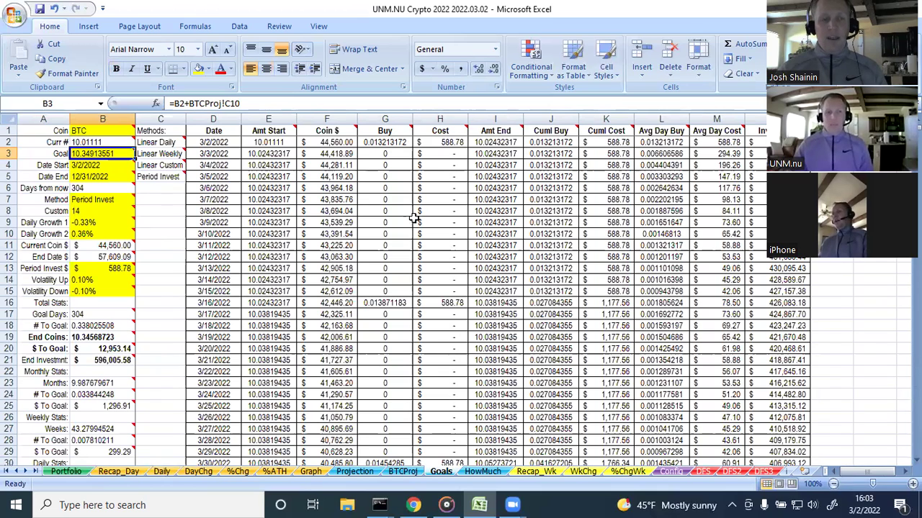
Step: Review the coin price forecasts on the Projection sheet and go back to the Portfolio sheet
left_click(357, 472)
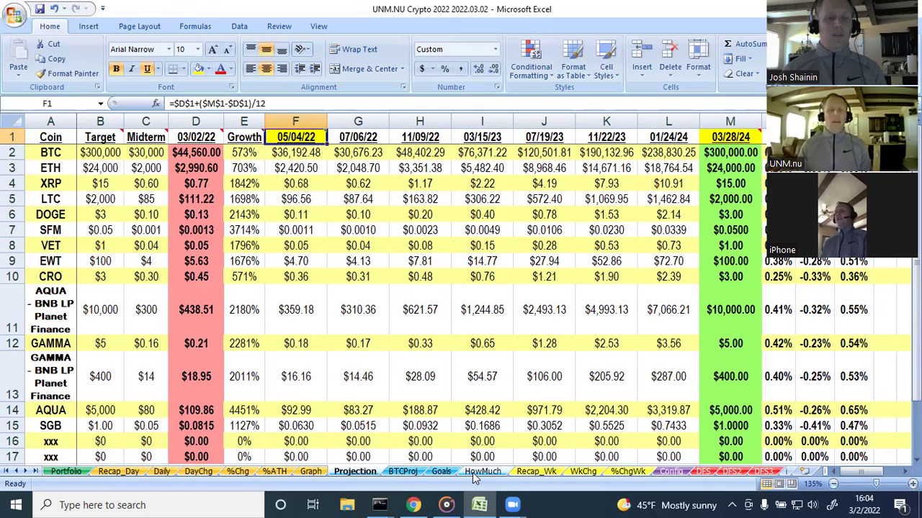
left_click(69, 474)
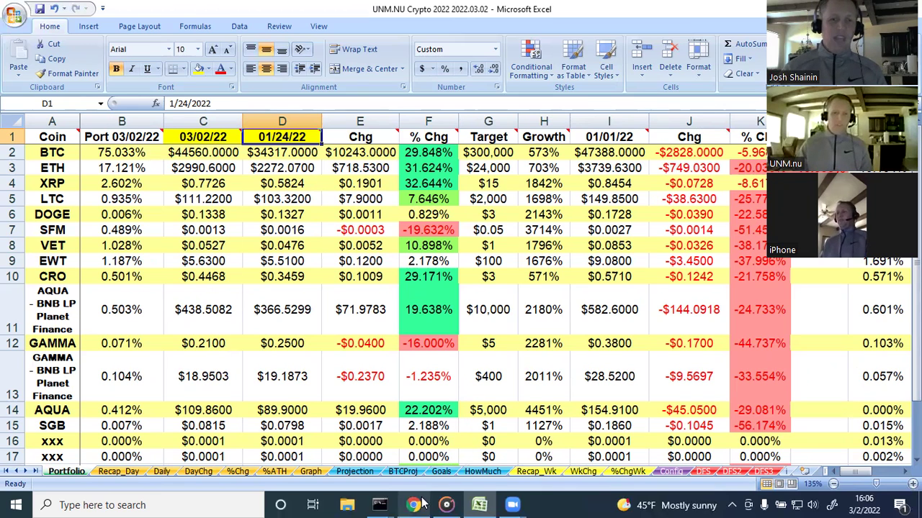
Step: Switch to the Chrome window and open youtube.com in place of the household expenses article
mouse_move(423, 504)
left_click(410, 439)
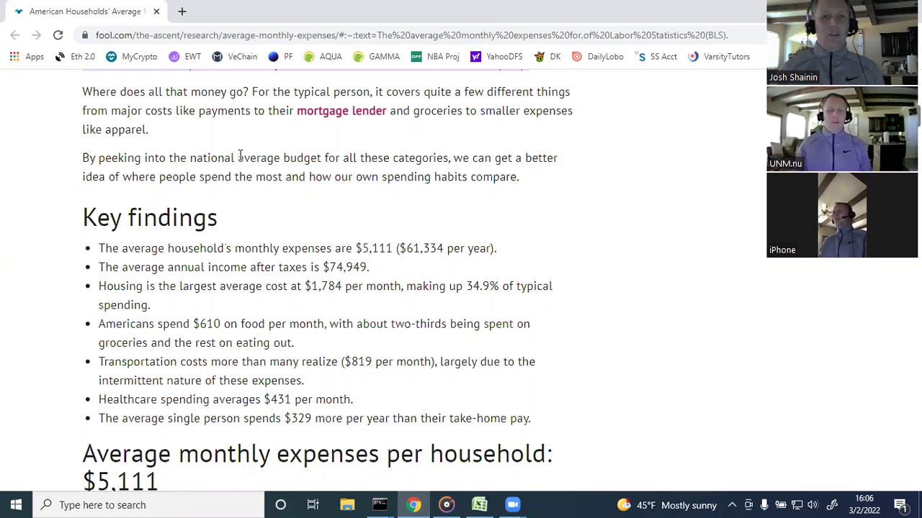
left_click(198, 37)
type("youtube.com")
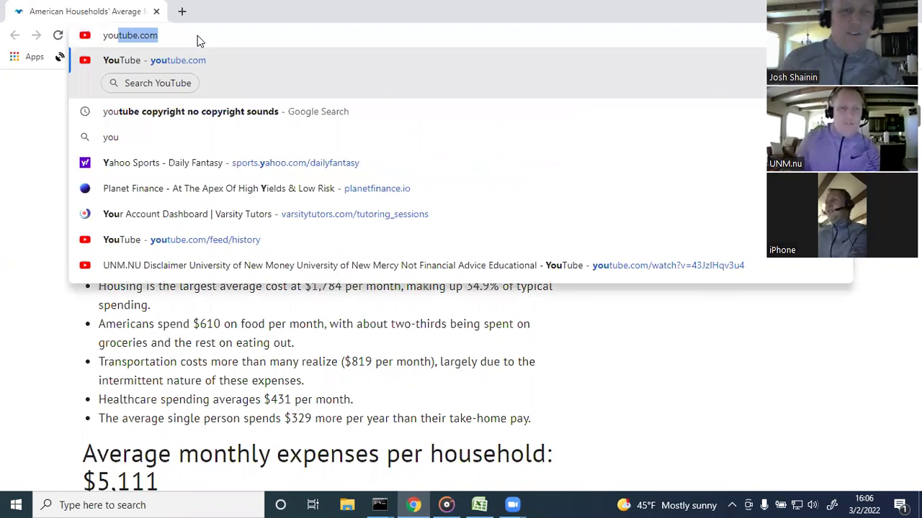
key("Return")
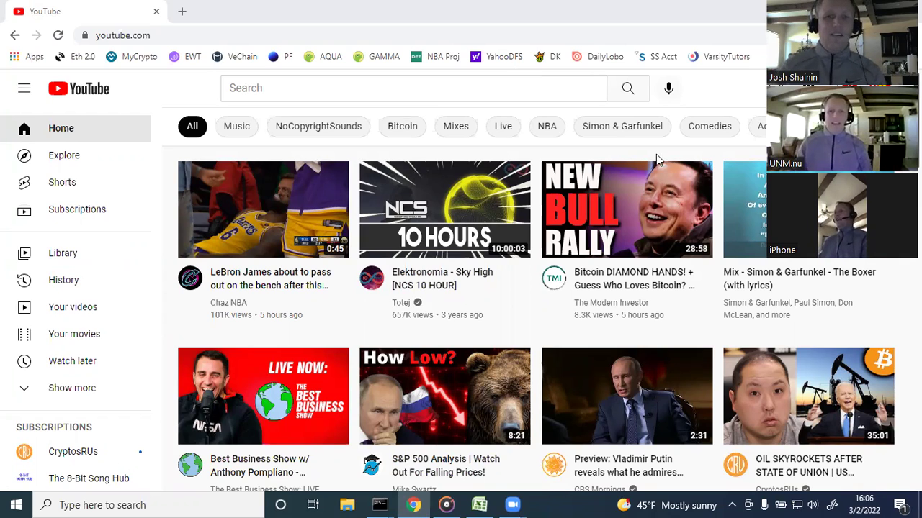
Step: Search YouTube for "unm intro" and look through the results for the channel's intro video
left_click(284, 86)
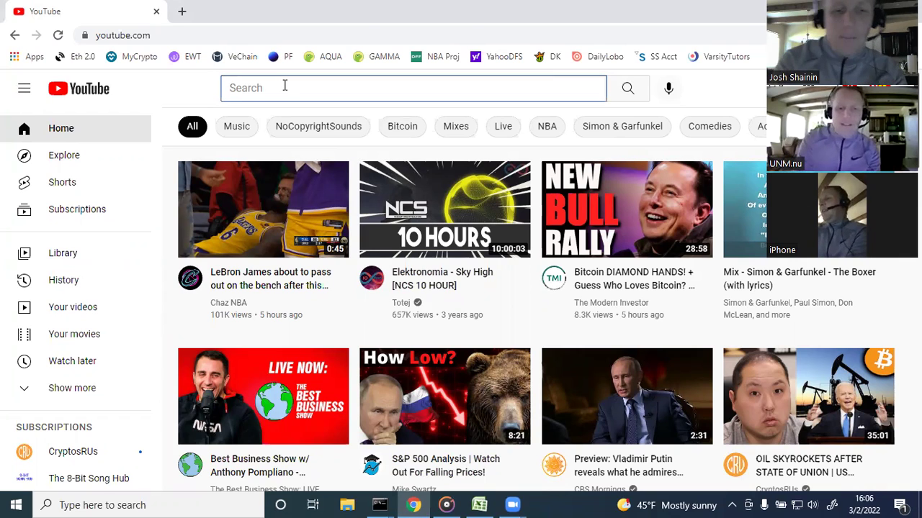
type("unm intro")
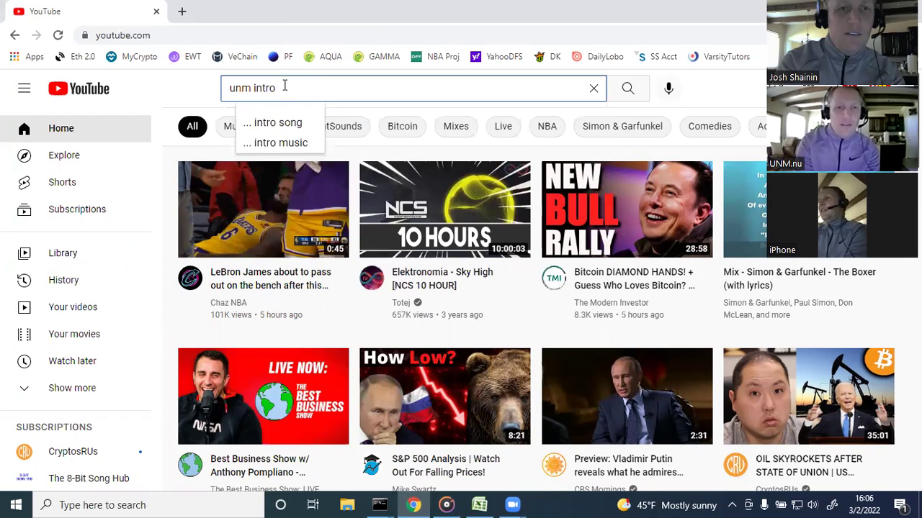
key("Return")
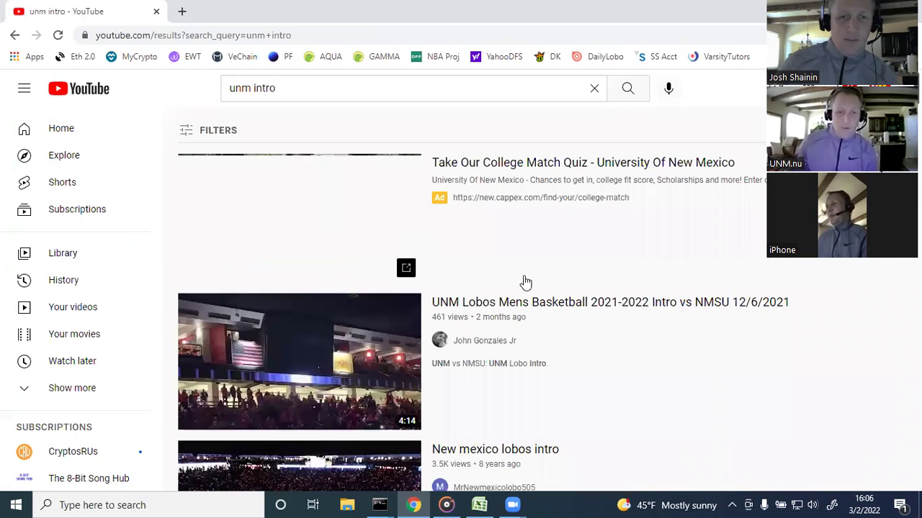
scroll(525, 281, "down", 15)
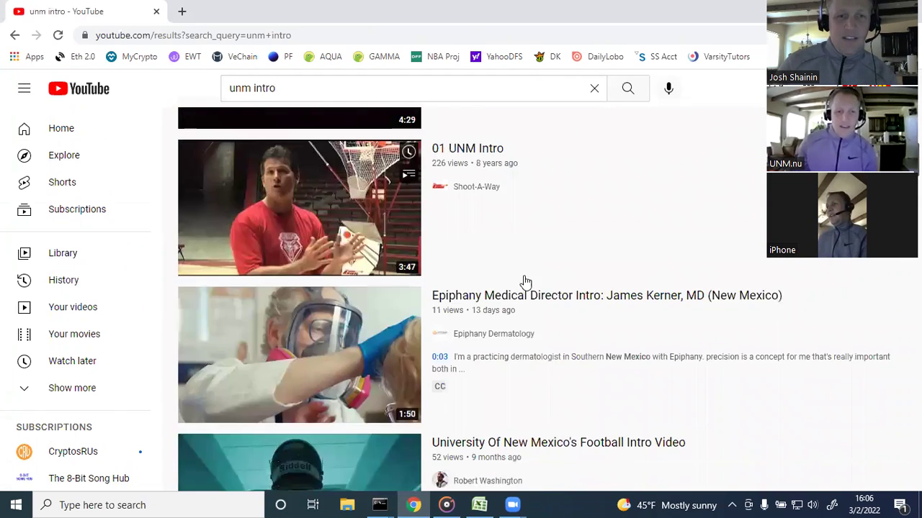
scroll(524, 281, "down", 5)
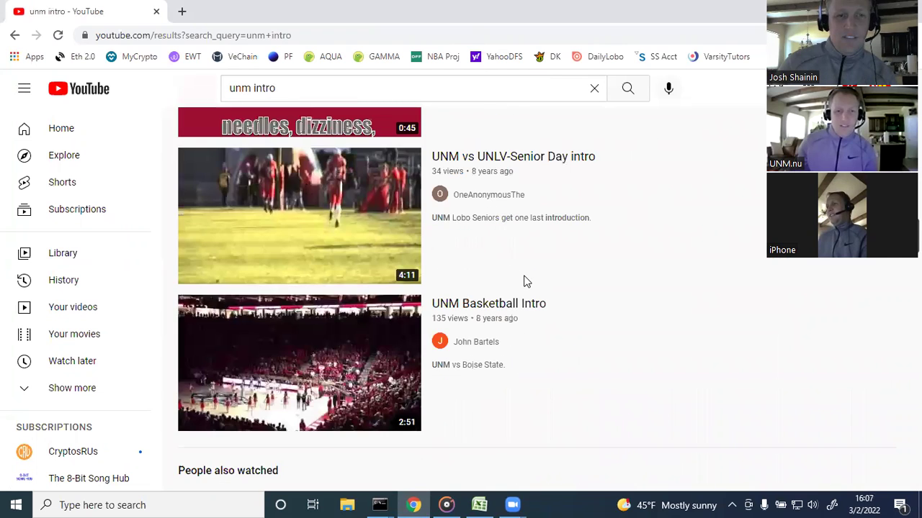
scroll(524, 281, "down", 5)
scroll(525, 281, "up", 1)
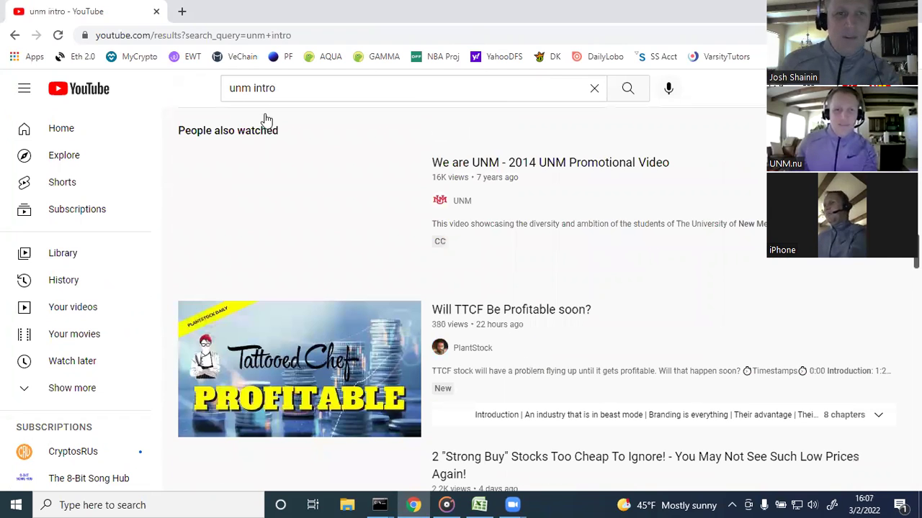
scroll(264, 117, "down", 6)
scroll(308, 154, "up", 1)
Step: Refine the search to "unm nu intro" and open the U N M . N U Intro Video
key("slash")
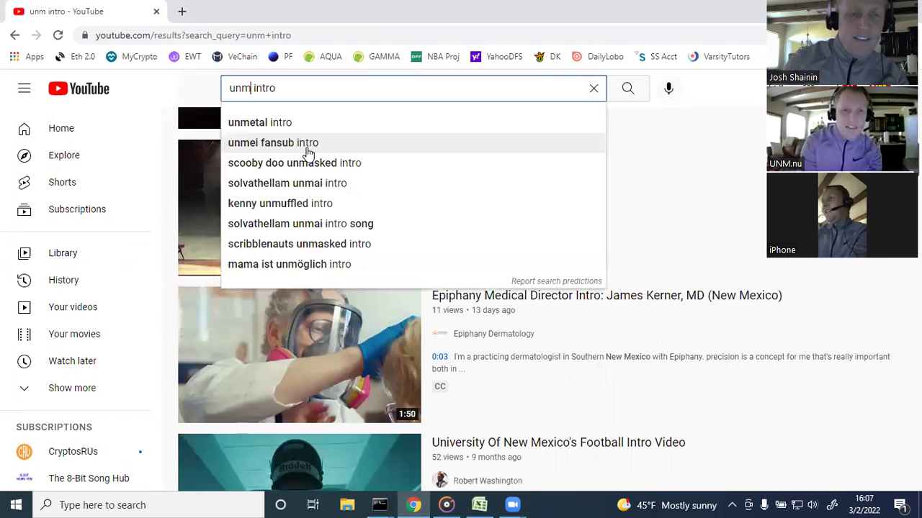
type("nu")
key("Return")
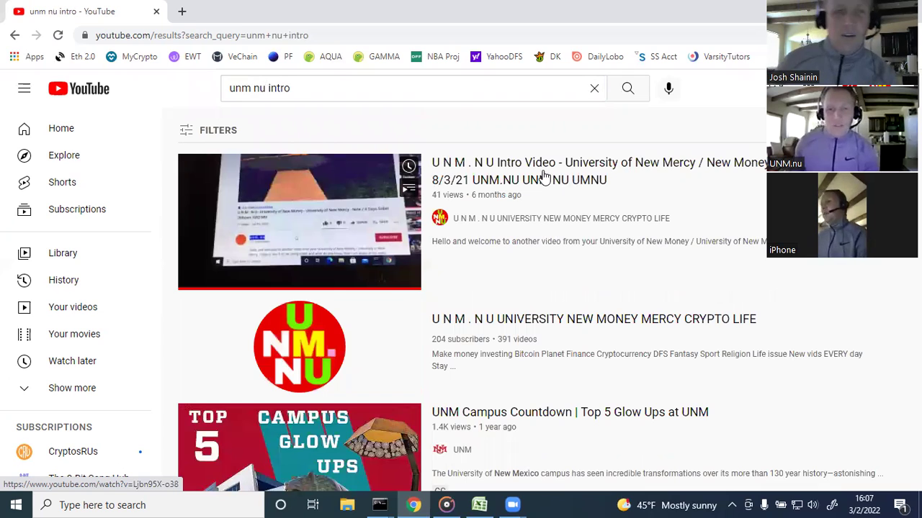
left_click(492, 173)
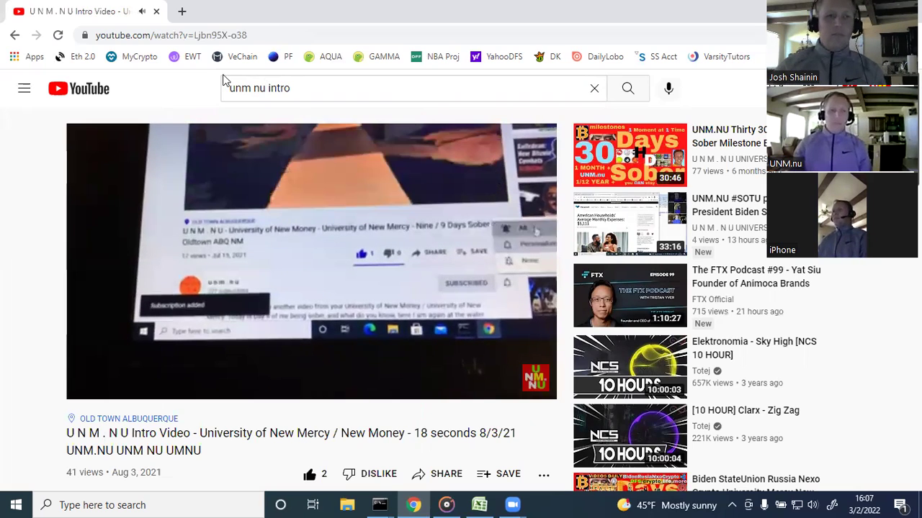
Step: Change the YouTube search query to "unm nu disclaimer"
double_click(270, 90)
type("disclaime")
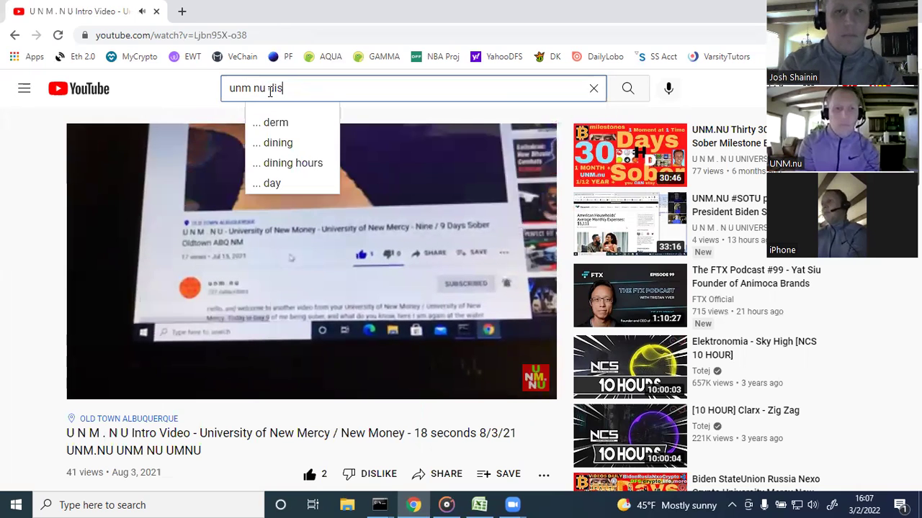